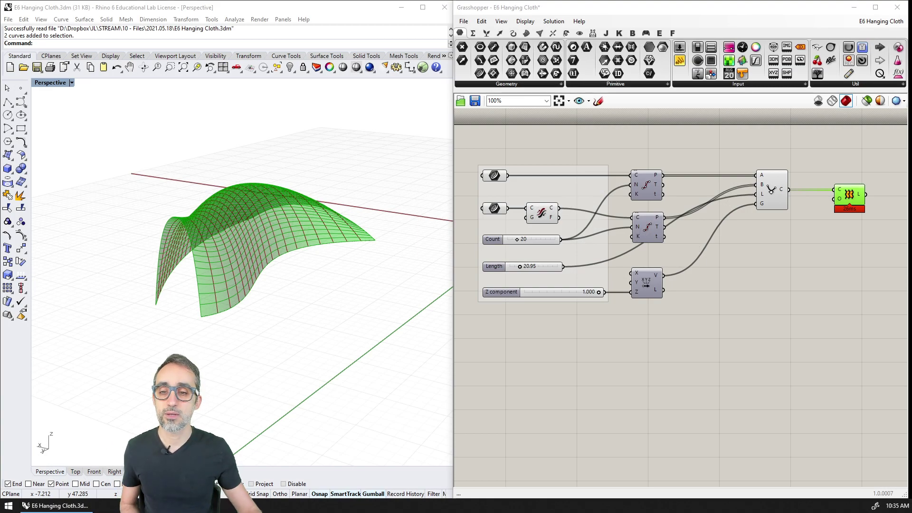
Set the Z component slider of the hanging cloth definition to -1.000 and orbit around the resulting shape.
right_click_drag(196, 287, 267, 332)
left_click(278, 339)
left_click(201, 292)
key("Escape")
right_click_drag(201, 292, 340, 301)
left_click_drag(599, 291, 513, 293)
right_click_drag(404, 297, 379, 301)
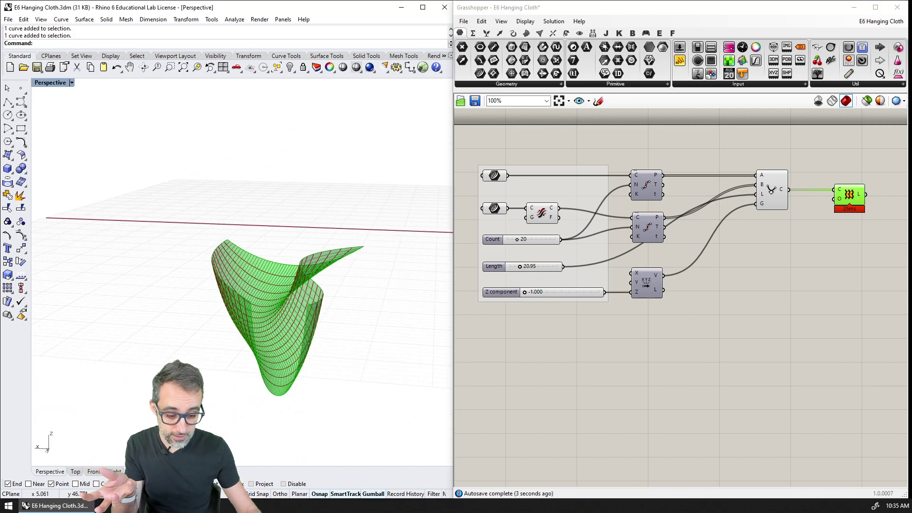
right_click_drag(415, 226, 367, 310)
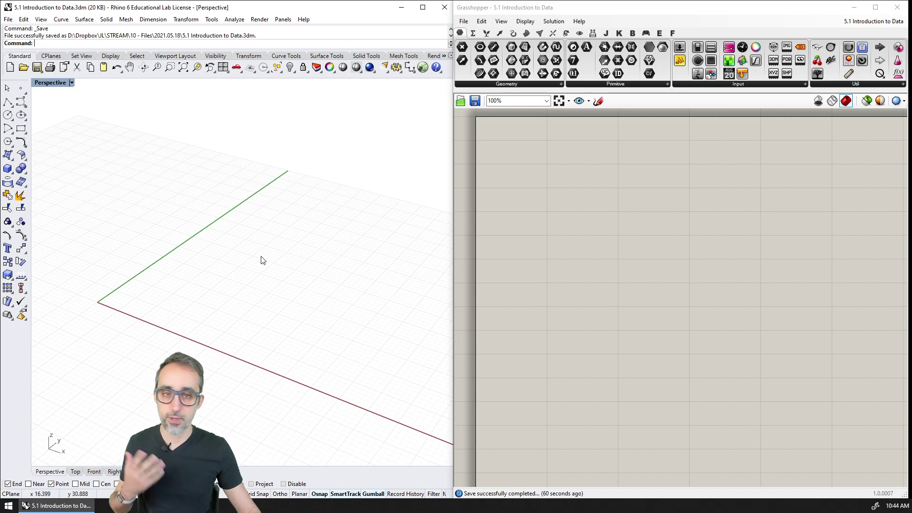
Draw an open, degree-3 control-point curve with four points on the ground plane beside the green axis.
left_click(21, 101)
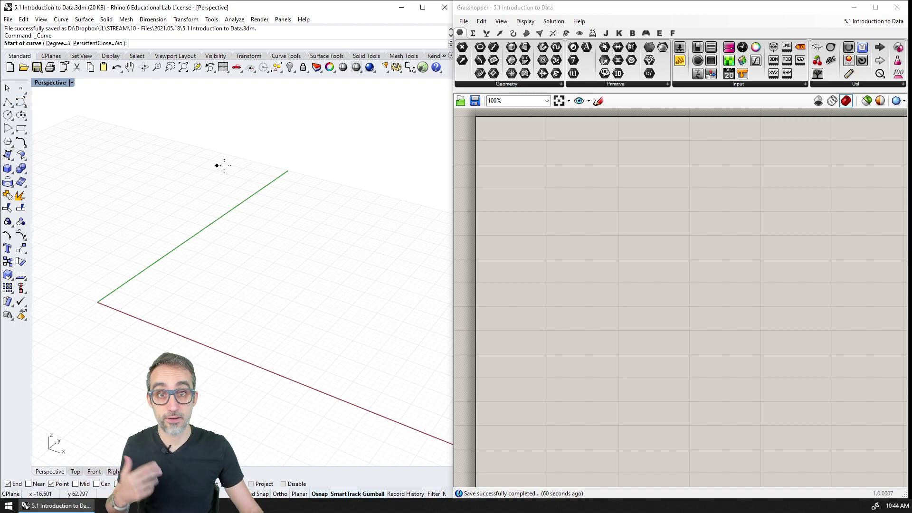
left_click(312, 200)
left_click(319, 258)
left_click(274, 281)
left_click(194, 299)
right_click(195, 301)
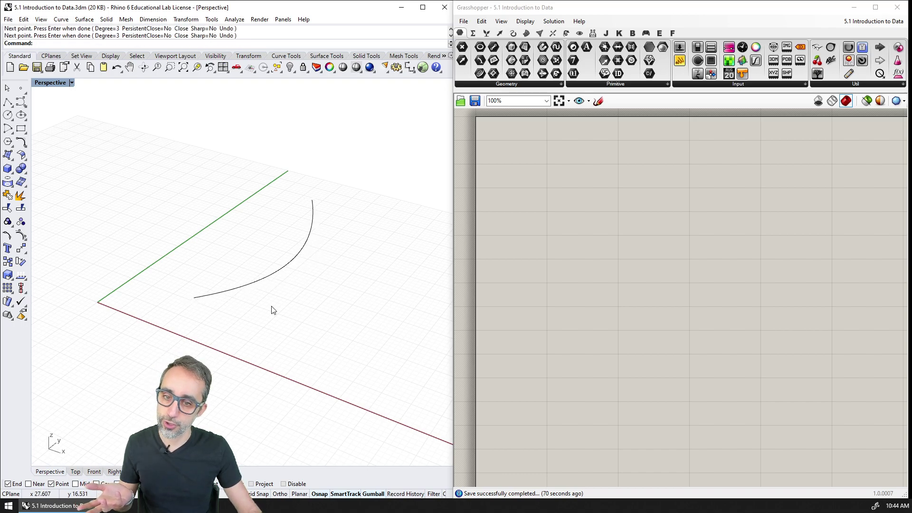
Draw a second, S-shaped degree-3 control-point curve on the ground plane, running roughly alongside the first curve.
right_click(335, 241)
left_click(387, 216)
left_click(350, 231)
left_click(356, 284)
left_click(262, 324)
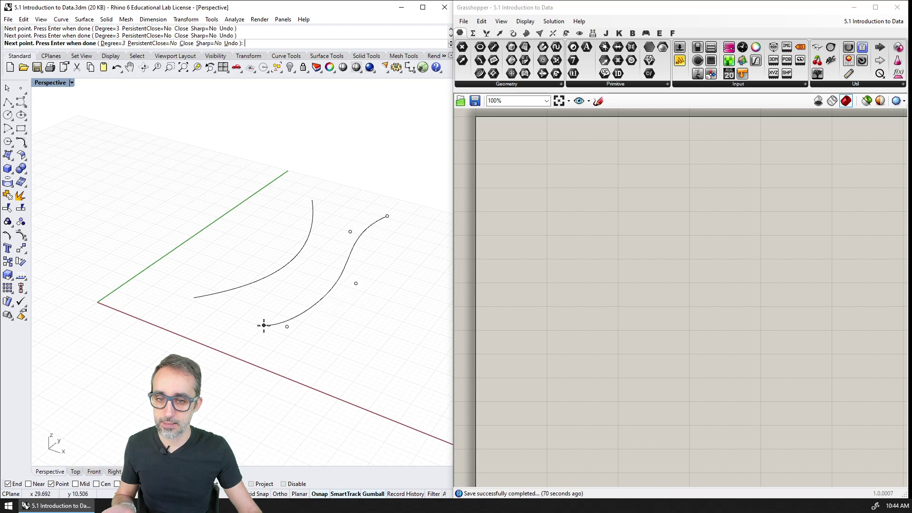
right_click(333, 326)
right_click_drag(332, 326, 339, 298)
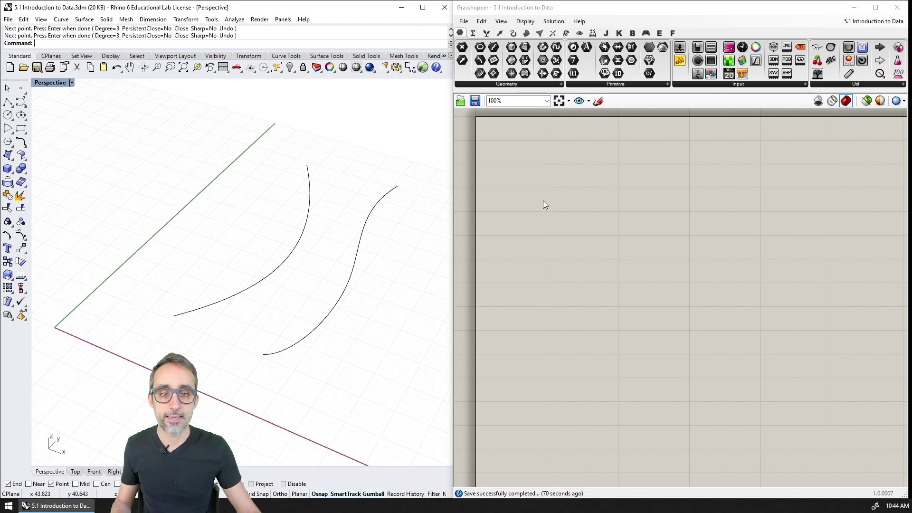
Add a Curve parameter to the Grasshopper canvas and reference the first drawn curve in it.
double_click(537, 175)
type("curve")
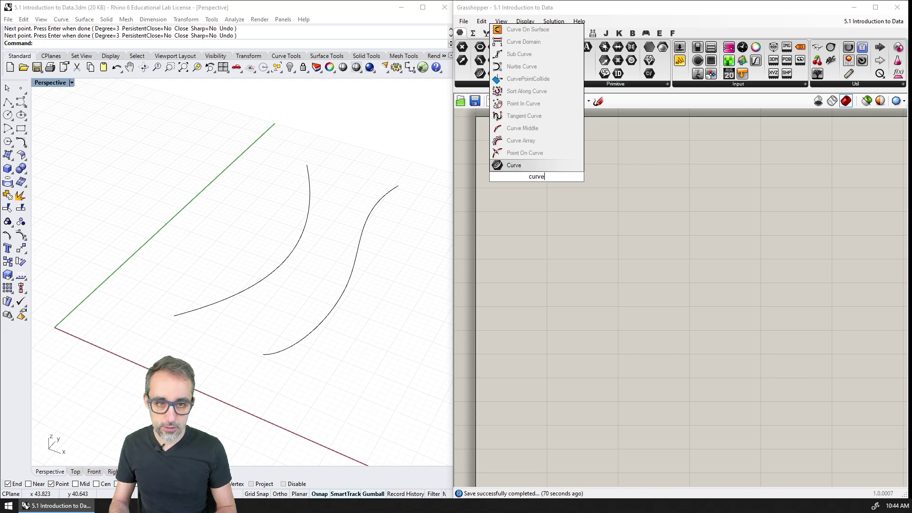
key("Return")
right_click(538, 180)
left_click(583, 307)
left_click(310, 222)
Duplicate the Curve parameter below the original and reference the second, S-shaped curve in the copy.
left_click_drag(533, 181, 554, 228)
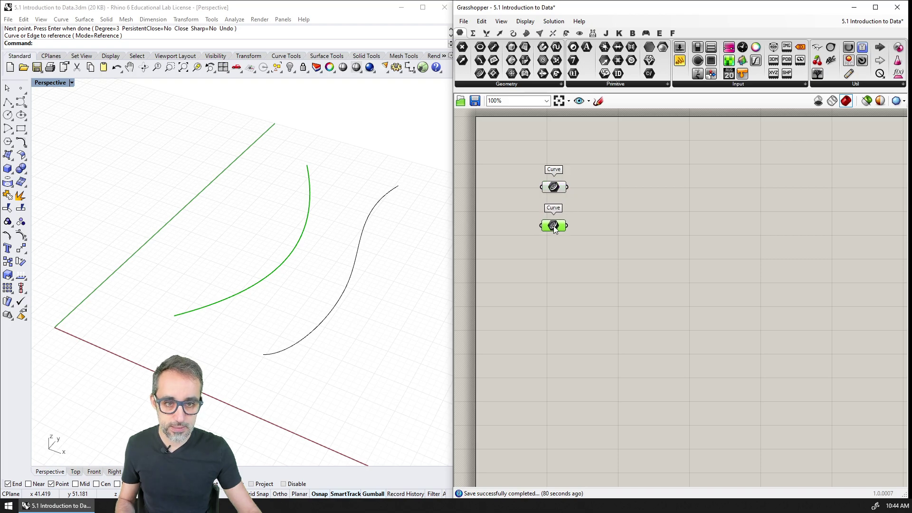
right_click(555, 228)
left_click(585, 341)
left_click(357, 301)
Space the second Curve parameter farther below the first one on the canvas.
left_click(612, 237)
scroll(603, 261, "down", 2)
scroll(570, 261, "up", 1)
left_click_drag(570, 263, 566, 295)
mouse_move(352, 259)
right_mouse_down()
mouse_move(356, 275)
mouse_move(354, 265)
right_mouse_up()
left_click(622, 254)
left_click_drag(567, 299, 572, 283)
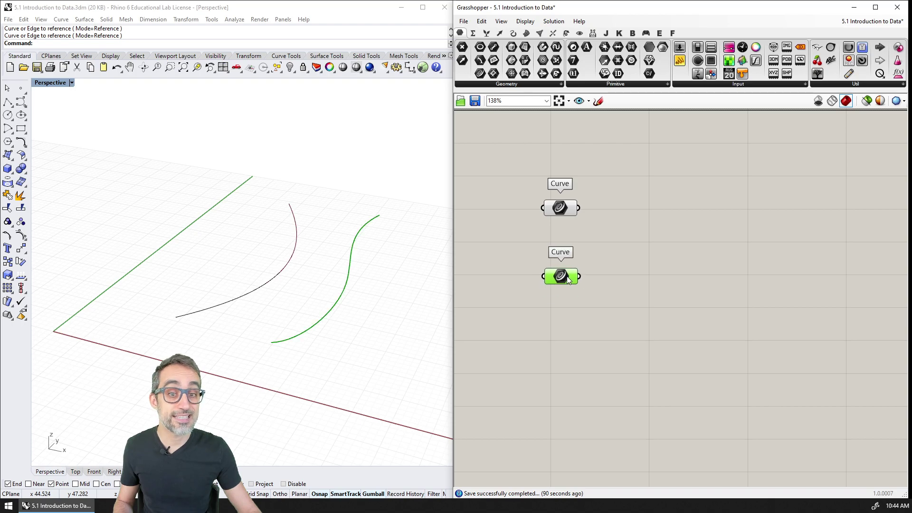
left_click(632, 273)
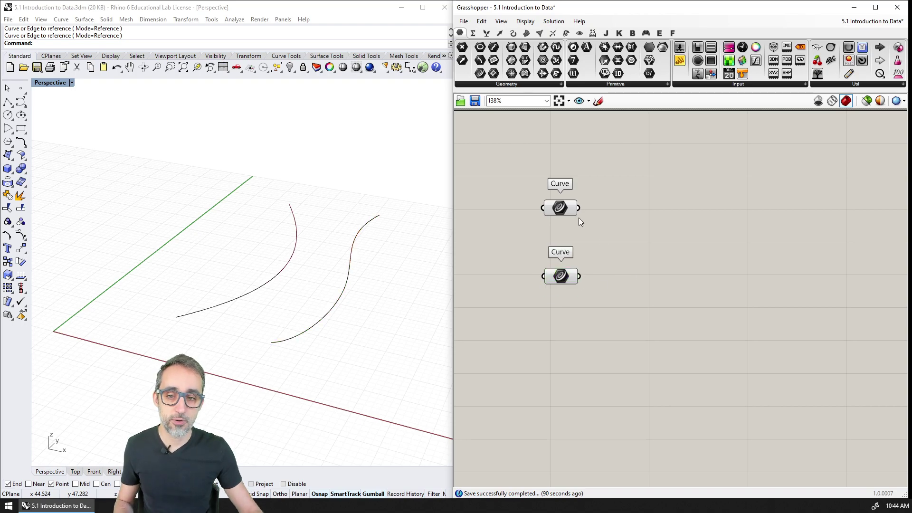
Add a Divide Curve component for each of the two Curve parameters and connect each curve to its C input.
left_click(514, 33)
left_click(500, 34)
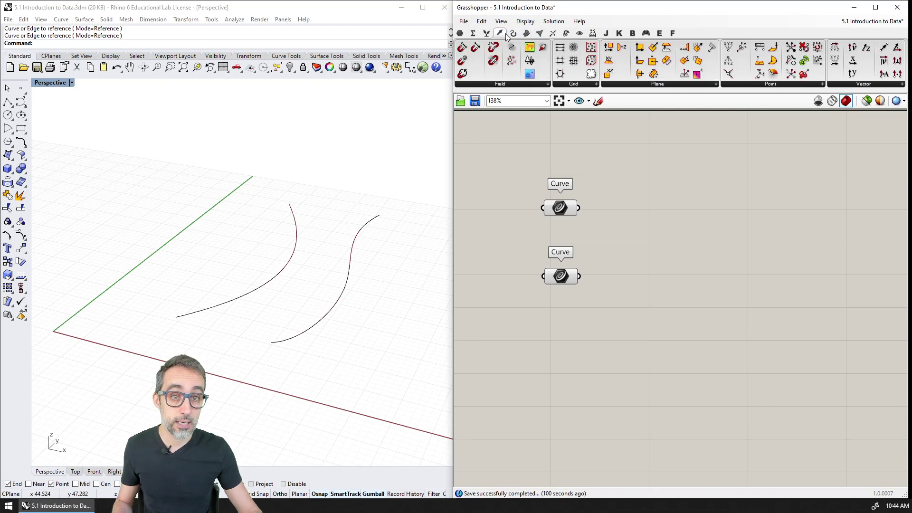
left_click(513, 33)
left_click(620, 84)
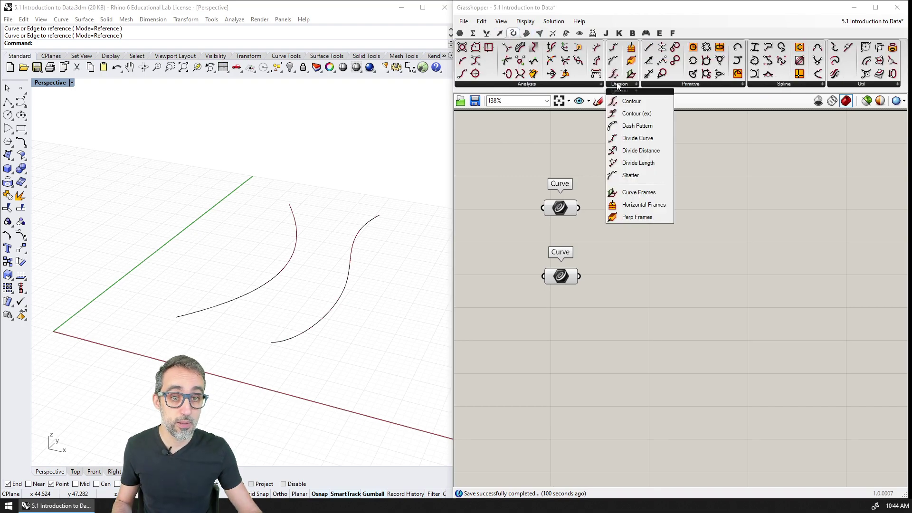
left_click_drag(632, 138, 763, 209)
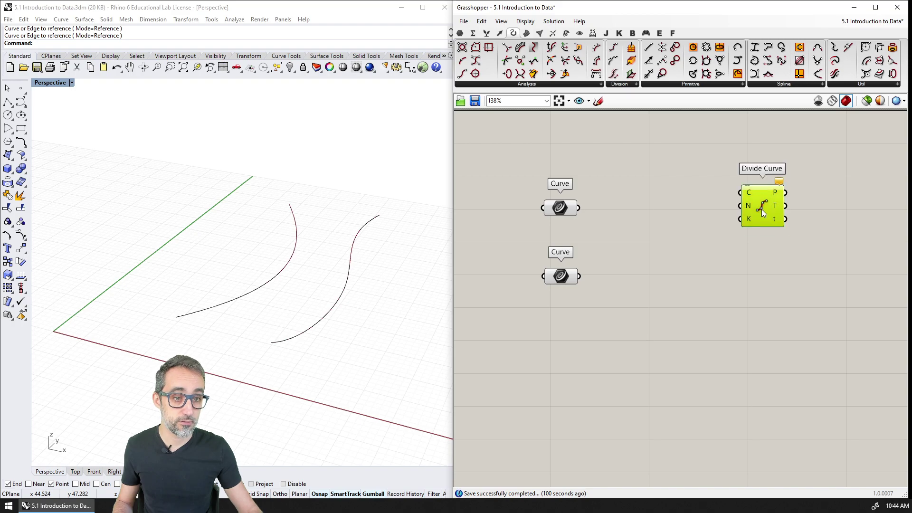
left_click_drag(579, 208, 760, 304)
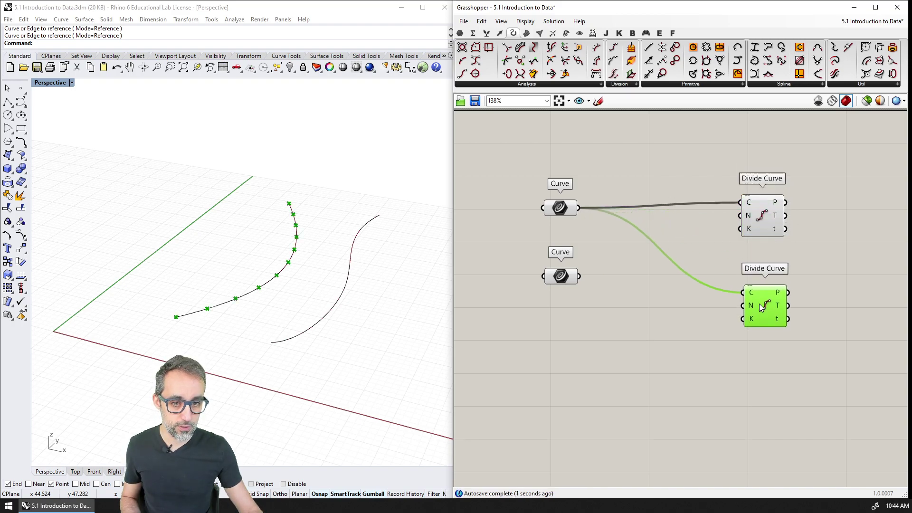
left_click_drag(585, 279, 761, 298)
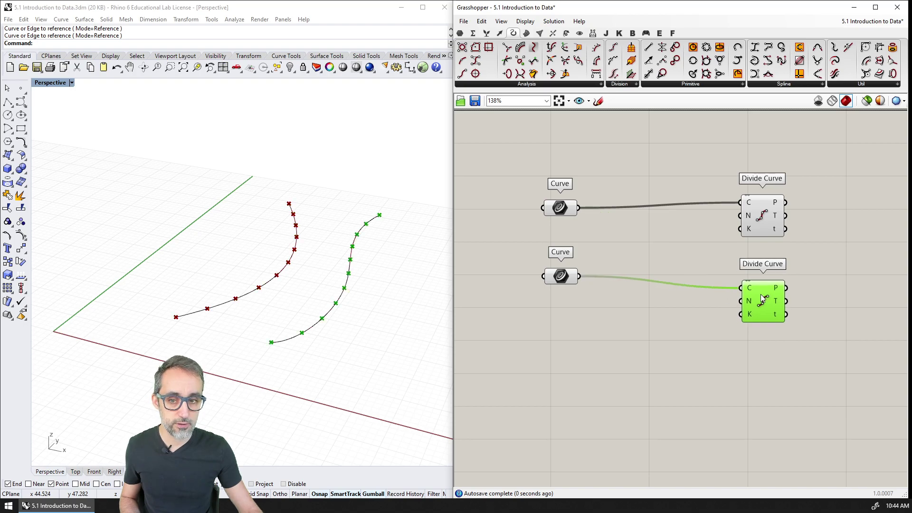
Create a number slider with value 20 and connect it to the N inputs of both Divide Curve components.
double_click(564, 326)
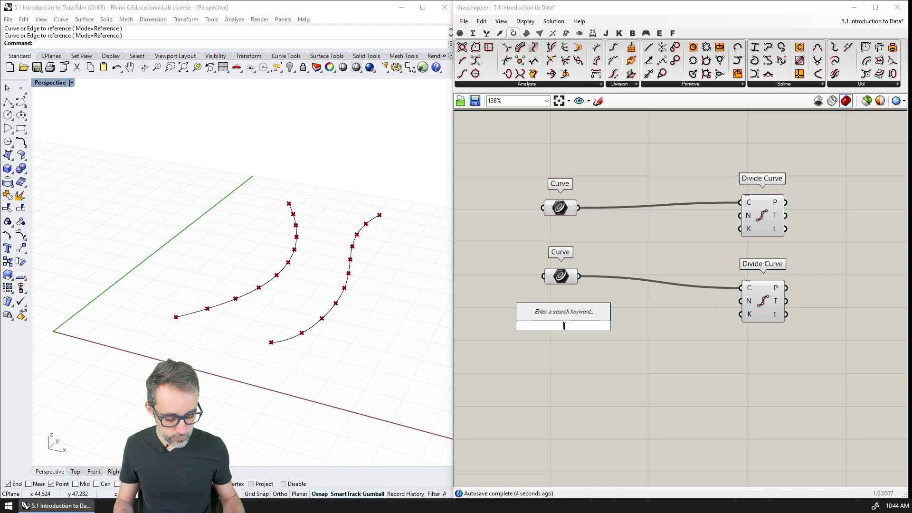
type("20")
key("Return")
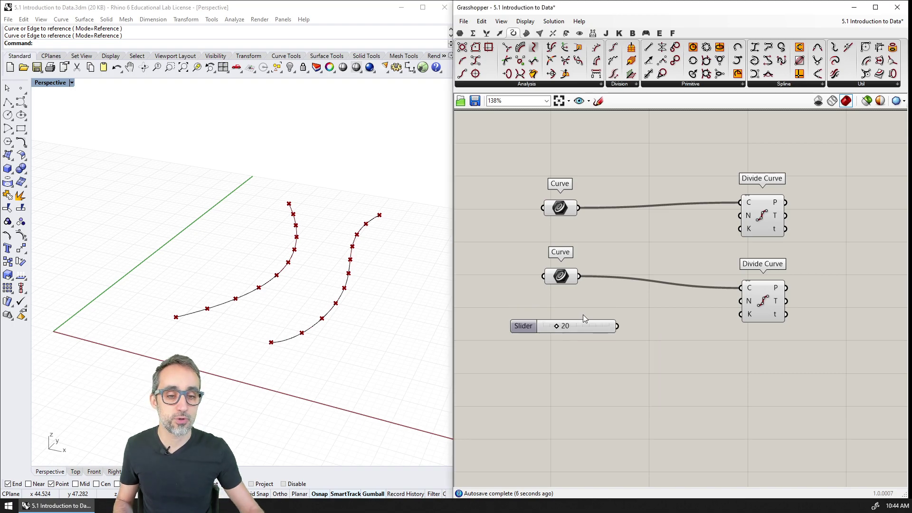
left_click_drag(619, 327, 740, 301)
left_click_drag(618, 326, 739, 216)
scroll(321, 287, "up", 5)
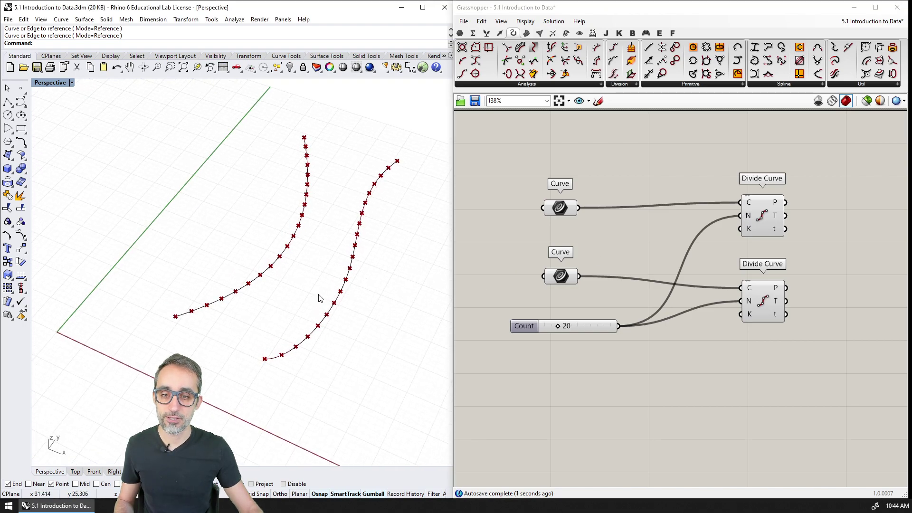
right_click_drag(312, 290, 297, 267)
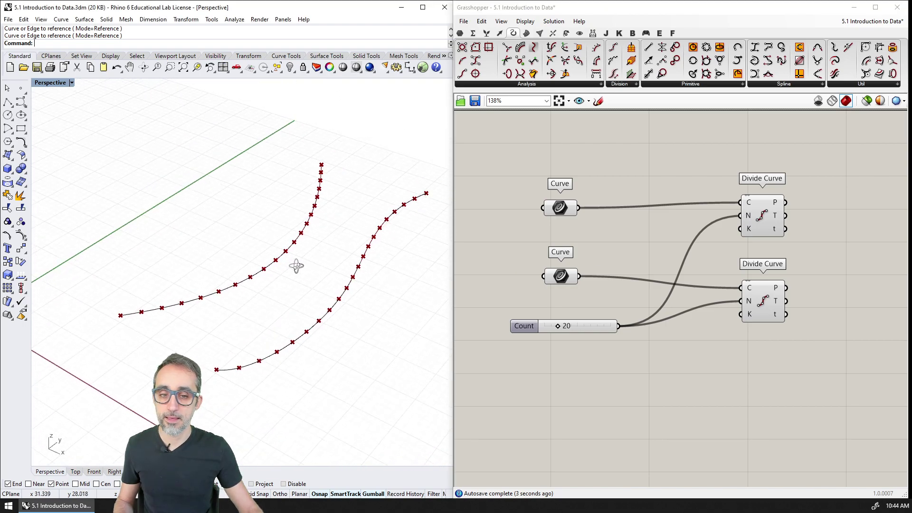
Try a value of 100 on the Count slider driving both curve divisions.
double_click(567, 328)
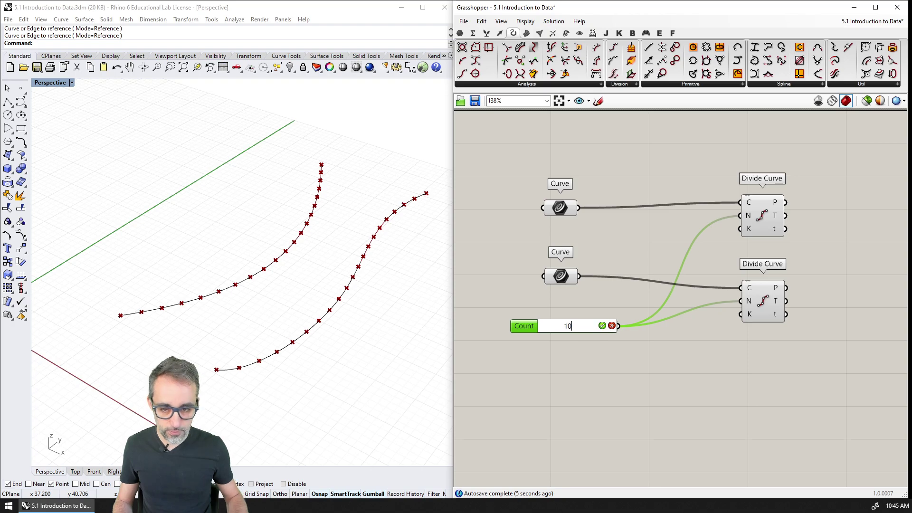
type("115")
key("Return")
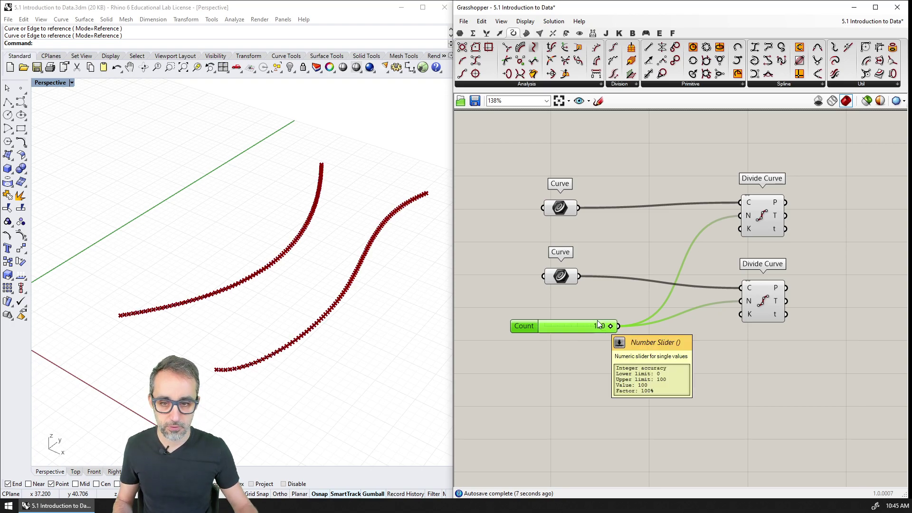
Set the Count slider to 15.
double_click(567, 325)
type("15")
key("Return")
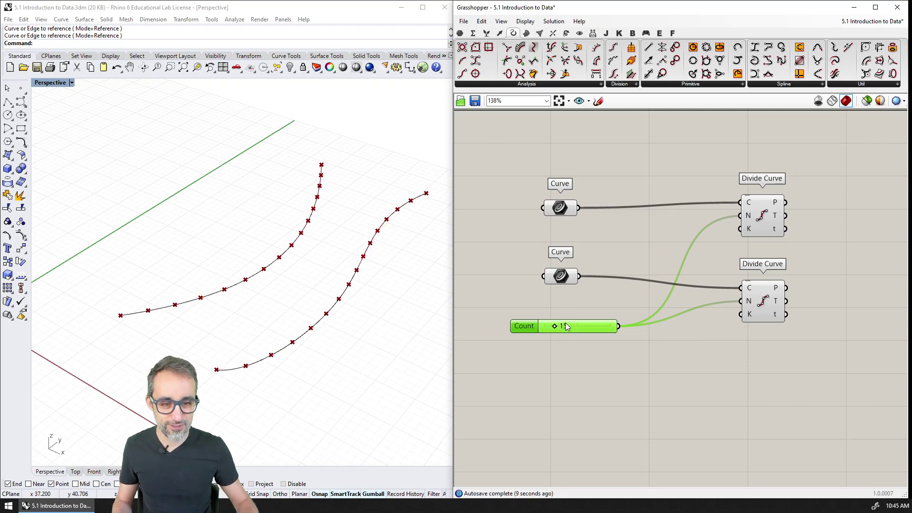
right_click_drag(308, 310, 322, 317)
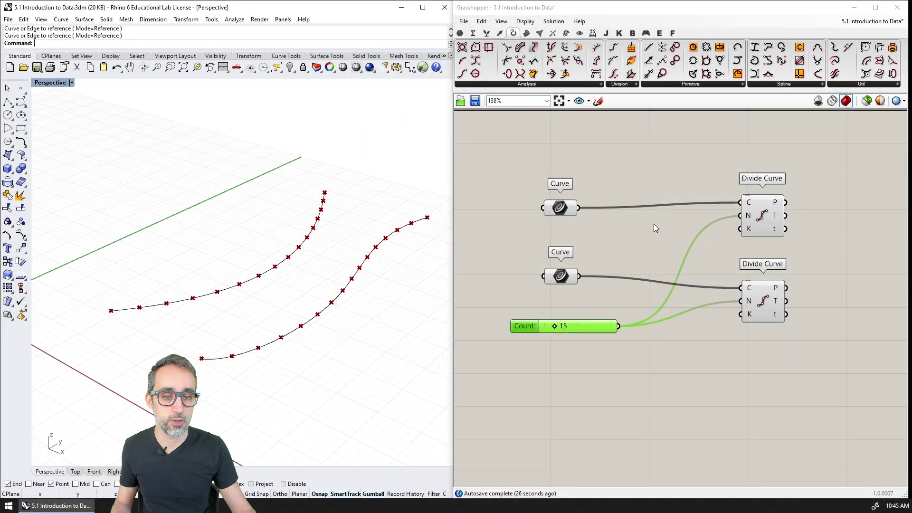
Add a Line component and connect the first Divide Curve's points to A and the second's points to B.
scroll(654, 224, "down", 2)
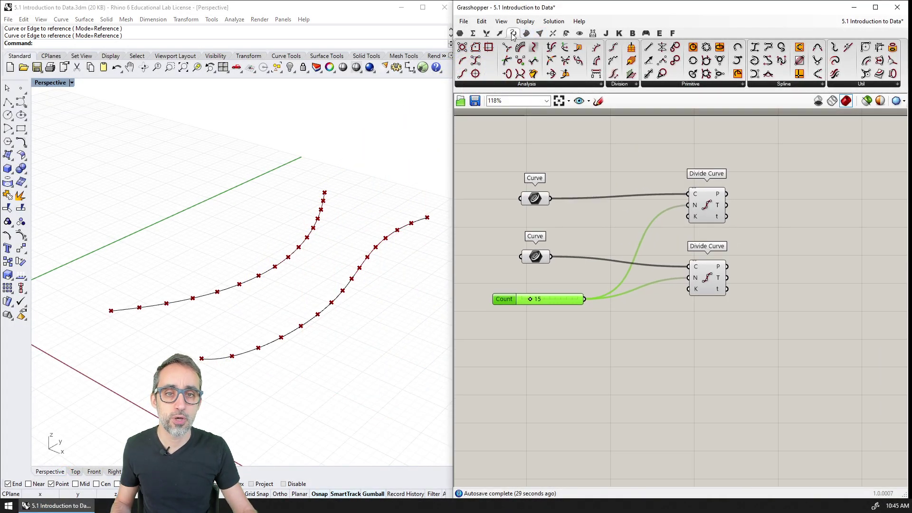
left_click(713, 88)
left_click(731, 99)
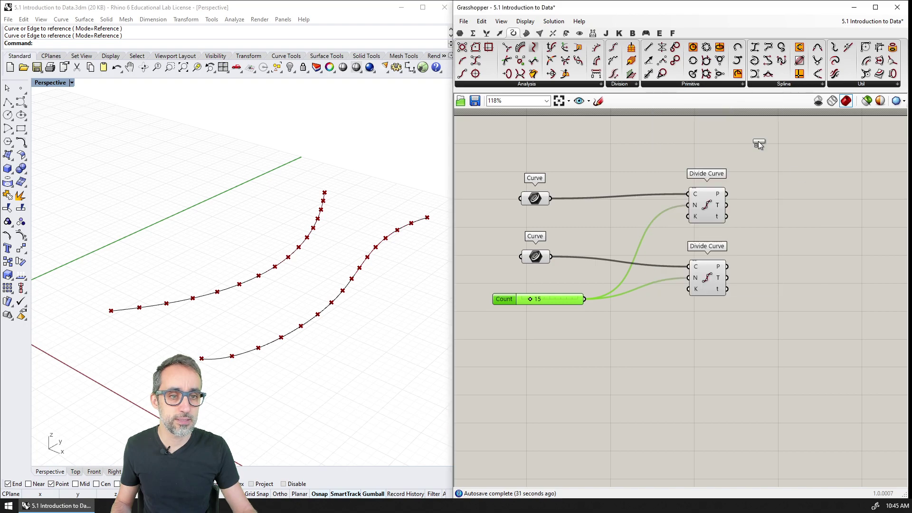
left_click(802, 215)
left_click_drag(736, 198, 816, 203)
left_click_drag(729, 268, 796, 205)
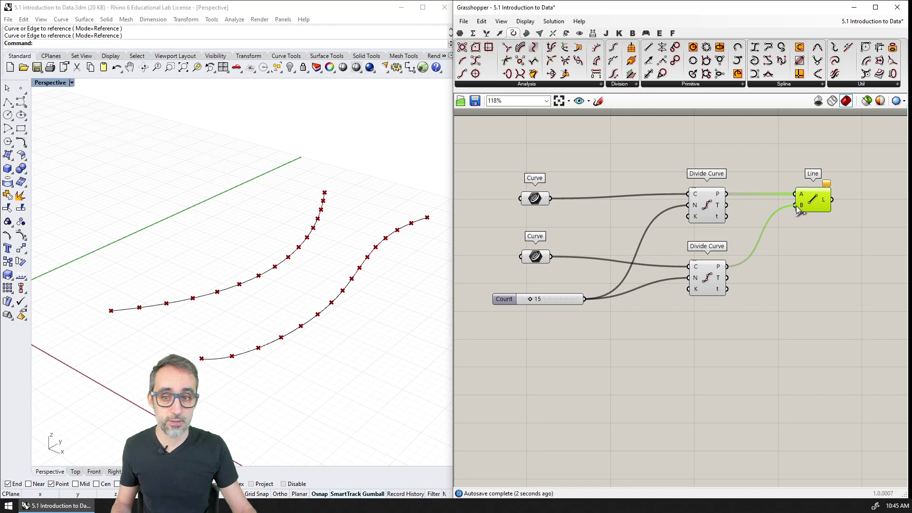
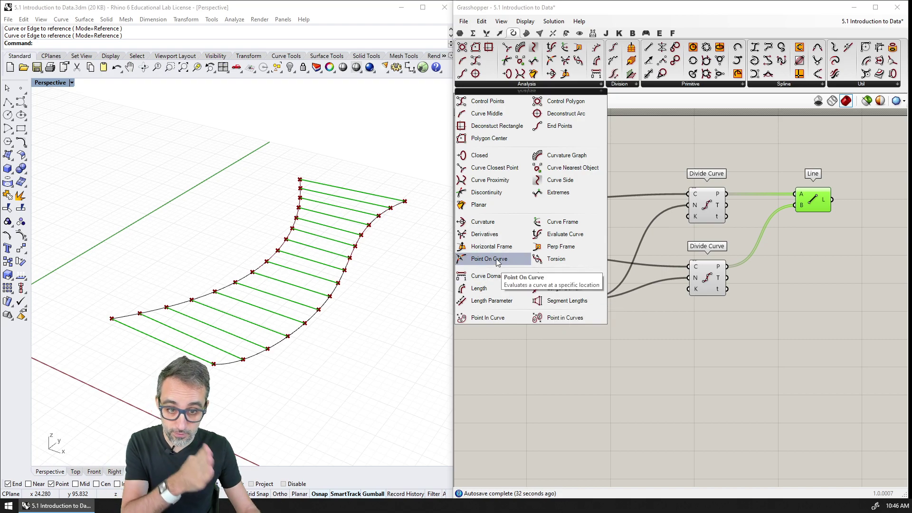
Add a Point On Curve component below the Divide Curve components and feed it the Line output.
left_click_drag(498, 263, 733, 370)
scroll(636, 242, "down", 2)
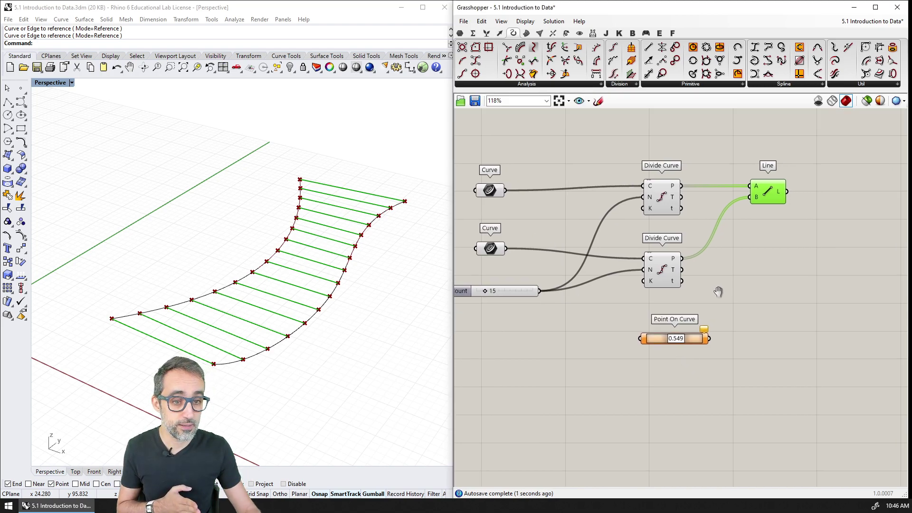
left_click_drag(778, 204, 728, 334)
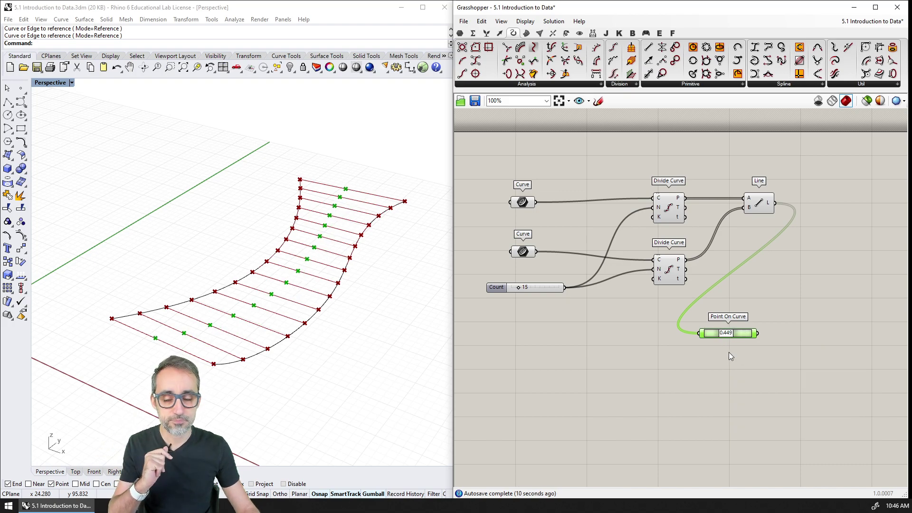
Adjust the Point On Curve position to 0.485.
scroll(730, 349, "up", 1)
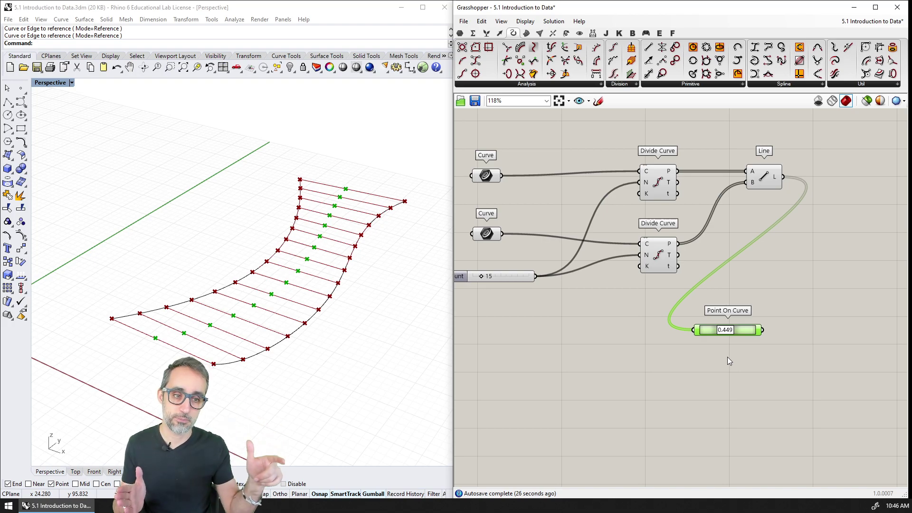
left_click_drag(738, 335, 733, 351)
scroll(732, 350, "up", 2)
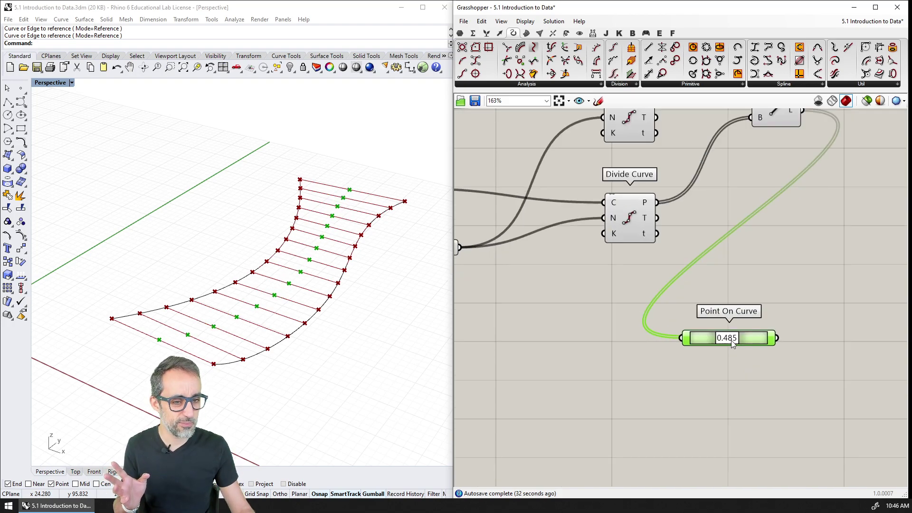
Line up the two Curve parameters with the Count slider's left end and move Point On Curve below the slider.
scroll(732, 346, "down", 2)
mouse_move(732, 346)
right_click_drag(514, 143, 546, 138)
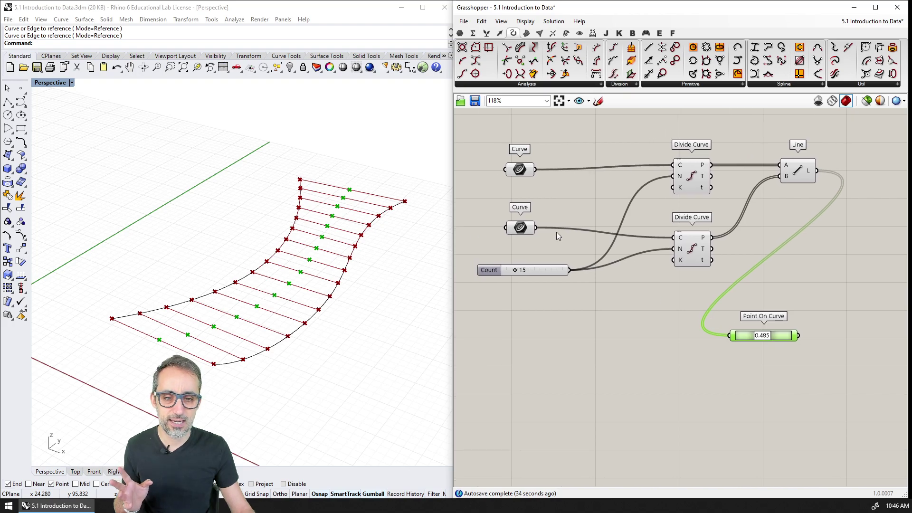
left_click_drag(547, 138, 459, 335)
left_click(521, 157)
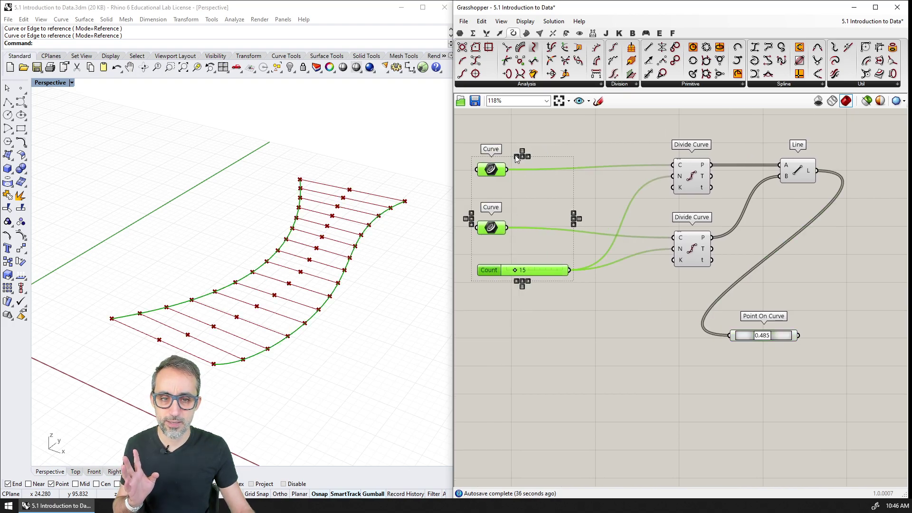
left_click_drag(767, 336, 538, 328)
left_click(551, 321)
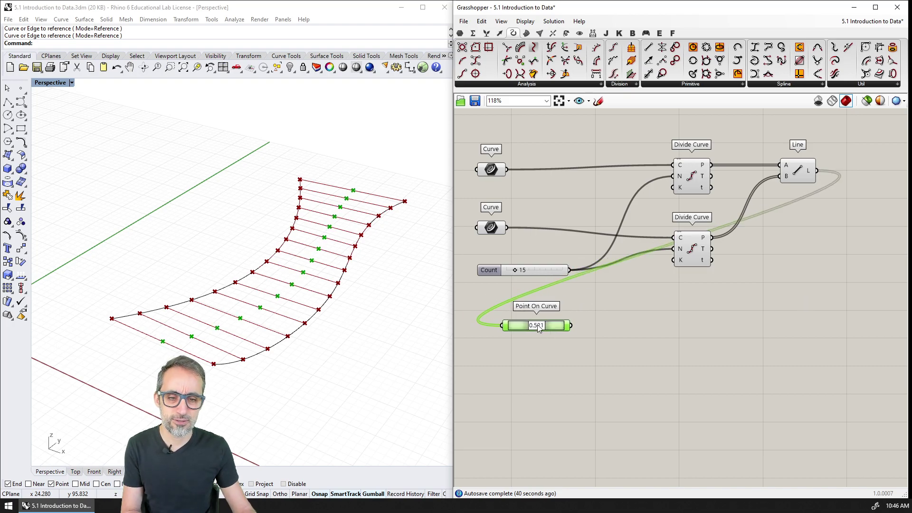
Delete the Point On Curve component from the definition.
right_click(539, 328)
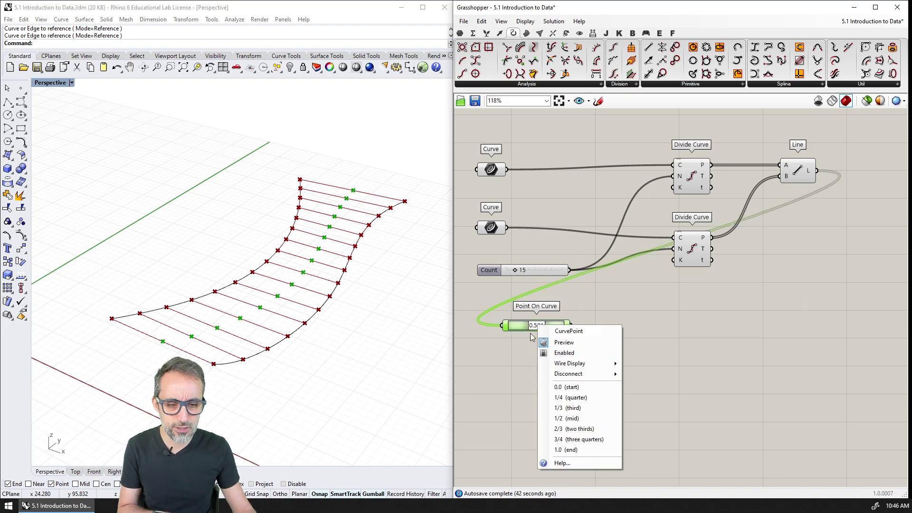
left_click(519, 354)
left_click_drag(536, 326, 687, 365)
key("Delete")
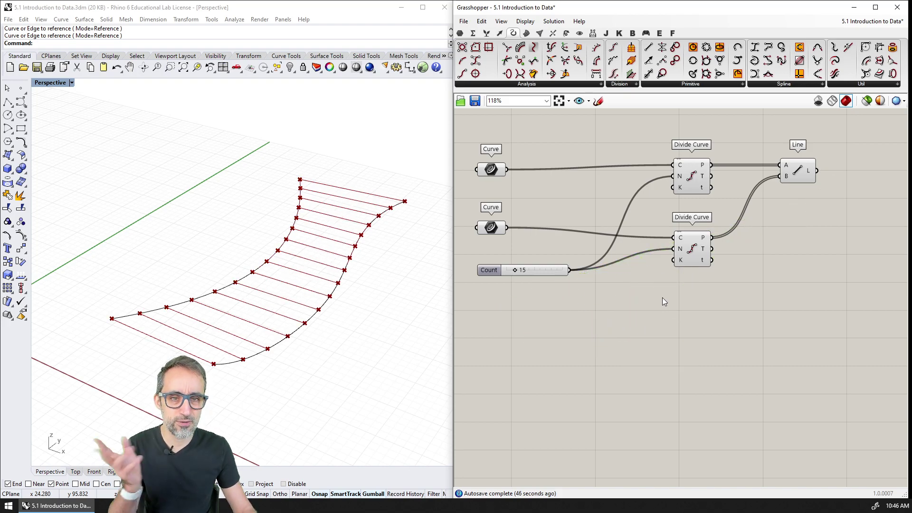
Add an Evaluate Curve component beyond the Line component and feed its C input from the Line output.
left_click(536, 84)
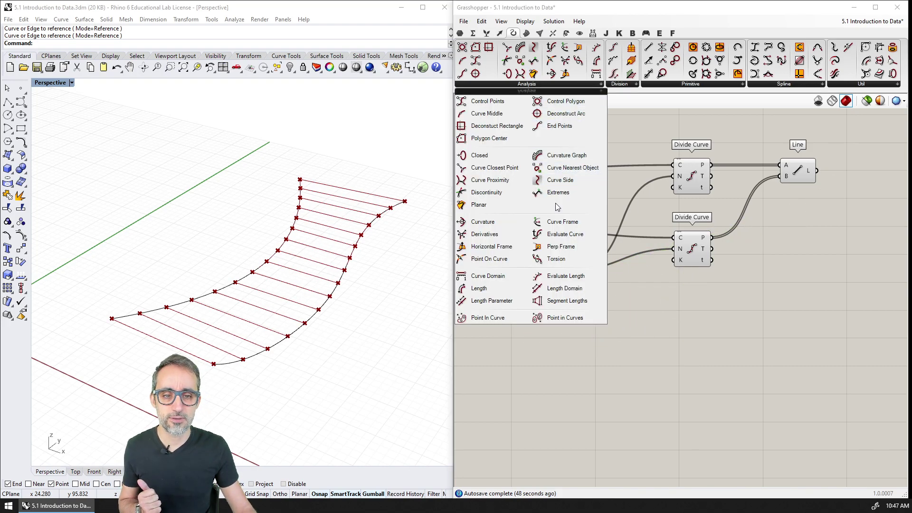
left_click(565, 234)
left_click(749, 273)
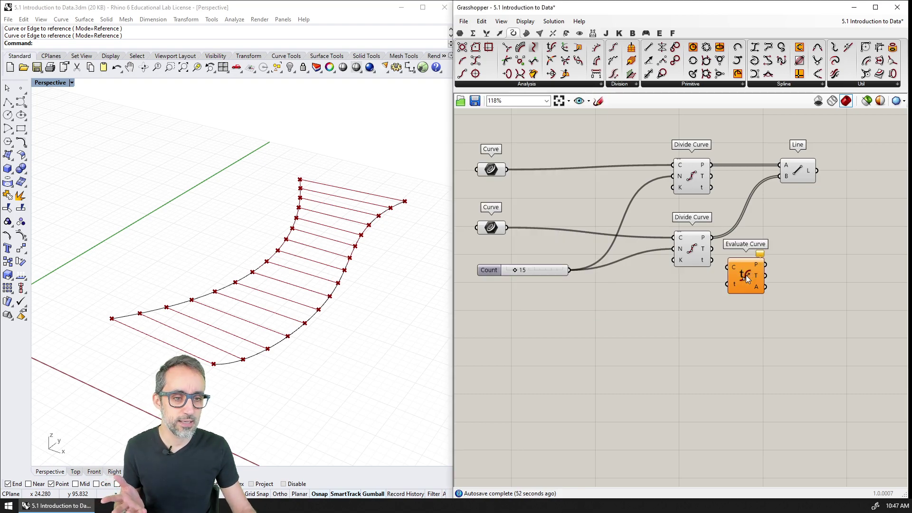
right_click_drag(774, 281, 610, 335)
left_click_drag(585, 327, 720, 251)
scroll(720, 252, "up", 3)
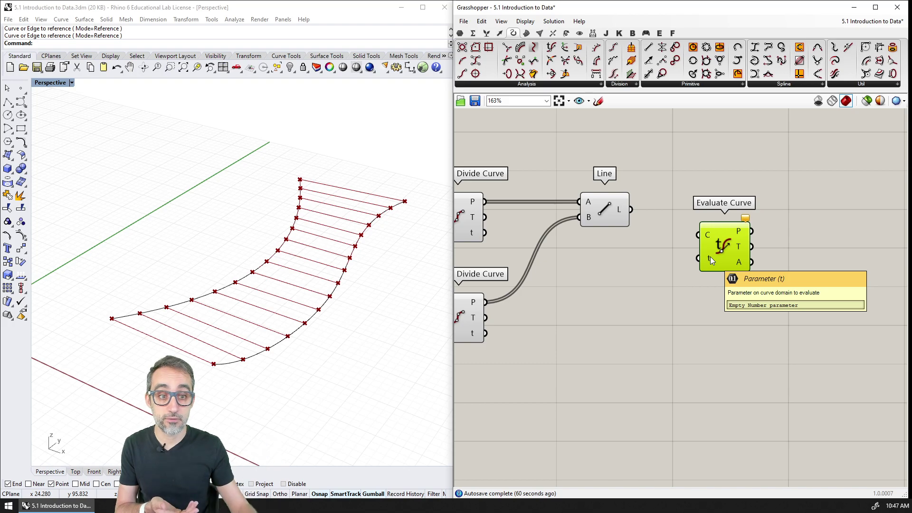
right_click_drag(711, 257, 692, 239)
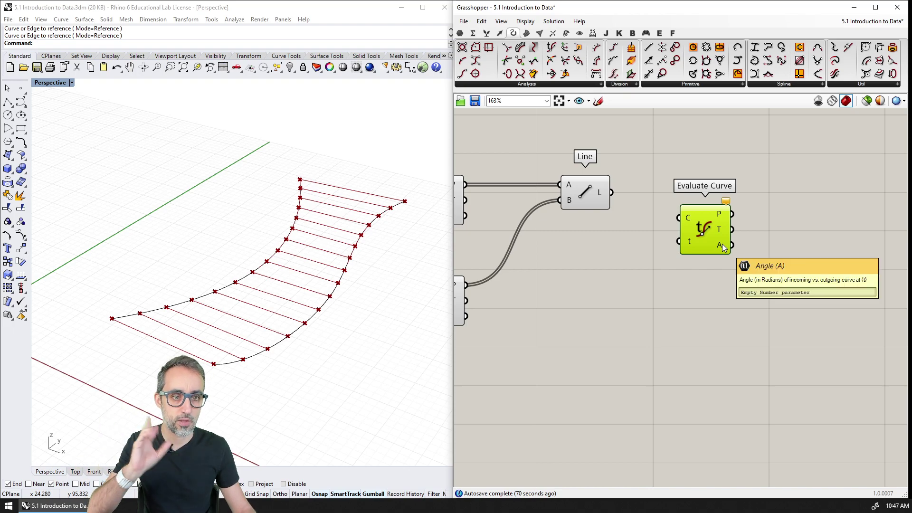
left_click_drag(713, 236, 745, 210)
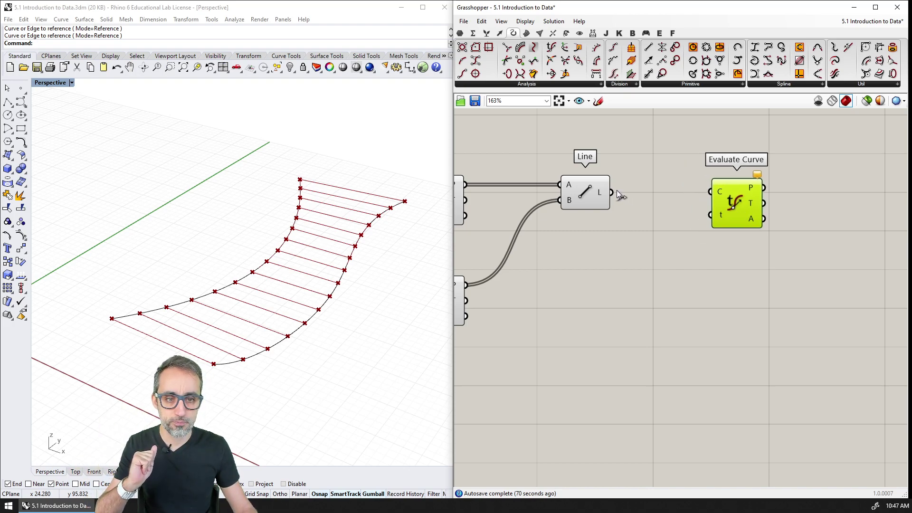
left_click_drag(619, 195, 734, 210)
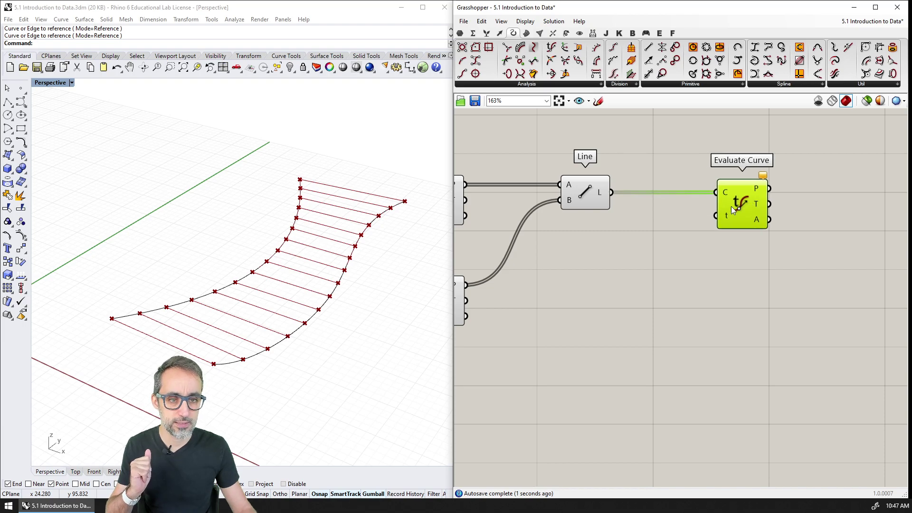
Create a number slider of 1.000 below the Count slider and connect it to Evaluate Curve's t input.
scroll(683, 247, "down", 3)
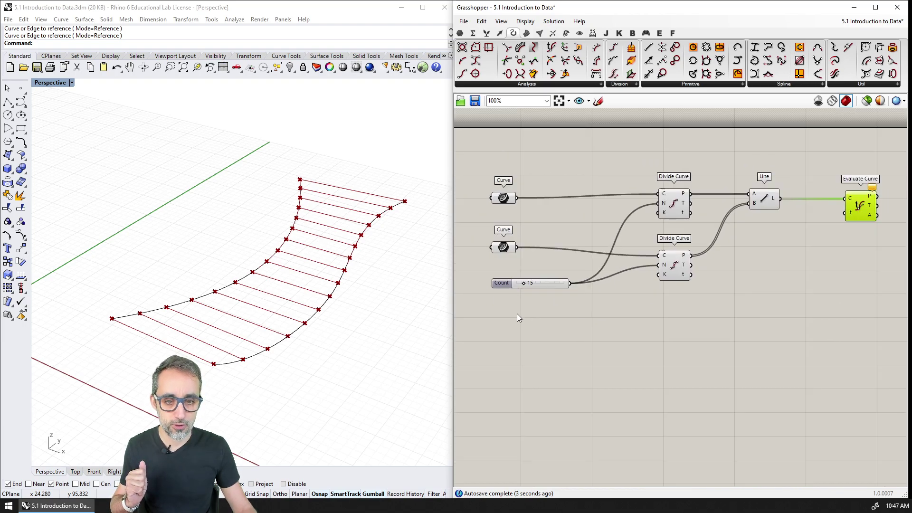
double_click(517, 314)
type("1.000")
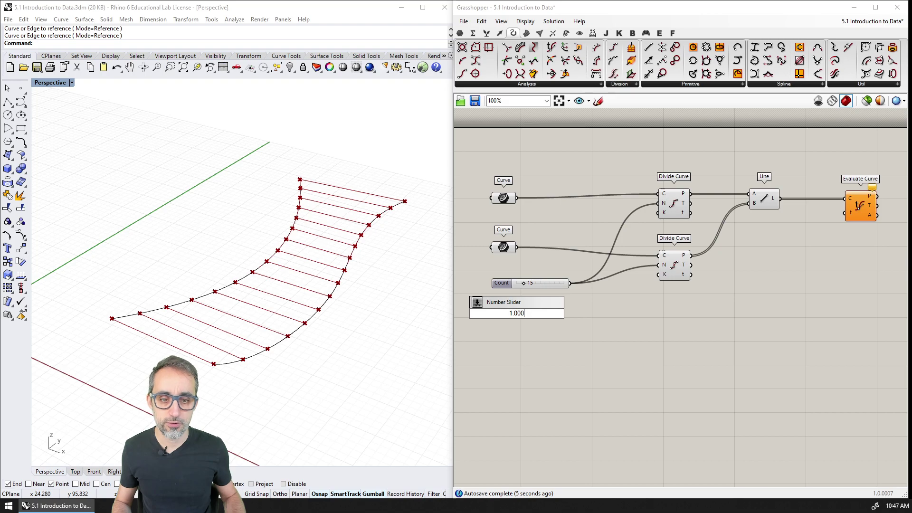
key("Return")
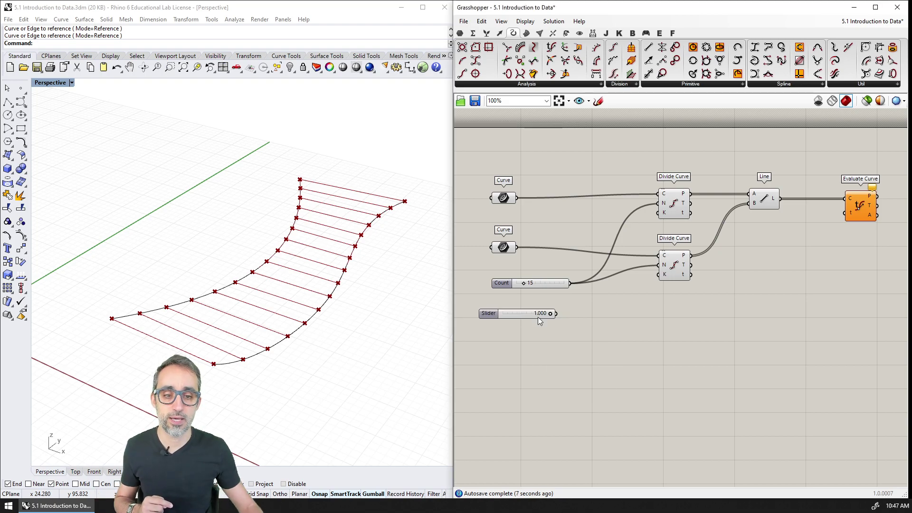
left_click_drag(535, 317, 847, 212)
Set the Parameter slider to 0.488.
left_click_drag(573, 322, 551, 324)
scroll(537, 338, "up", 2)
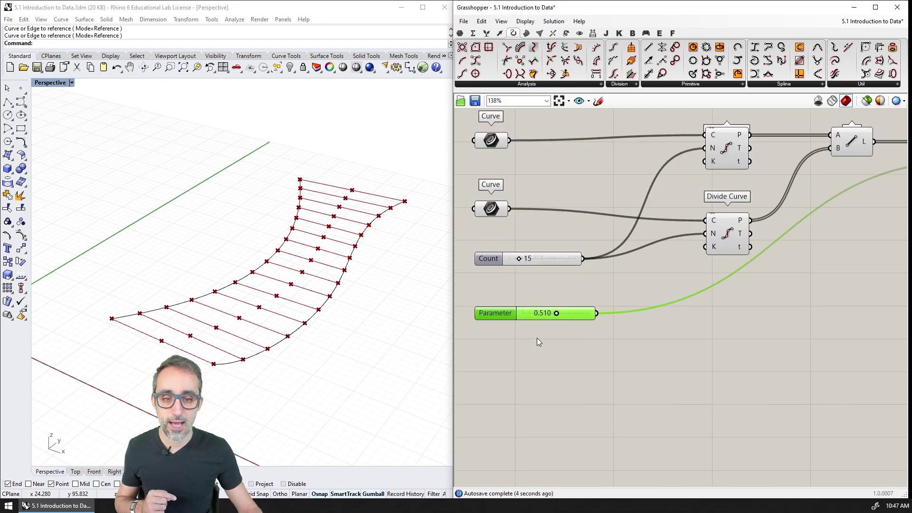
mouse_move(556, 314)
left_mouse_down()
mouse_move(525, 317)
mouse_move(586, 314)
mouse_move(556, 316)
left_mouse_up()
scroll(539, 358, "down", 1)
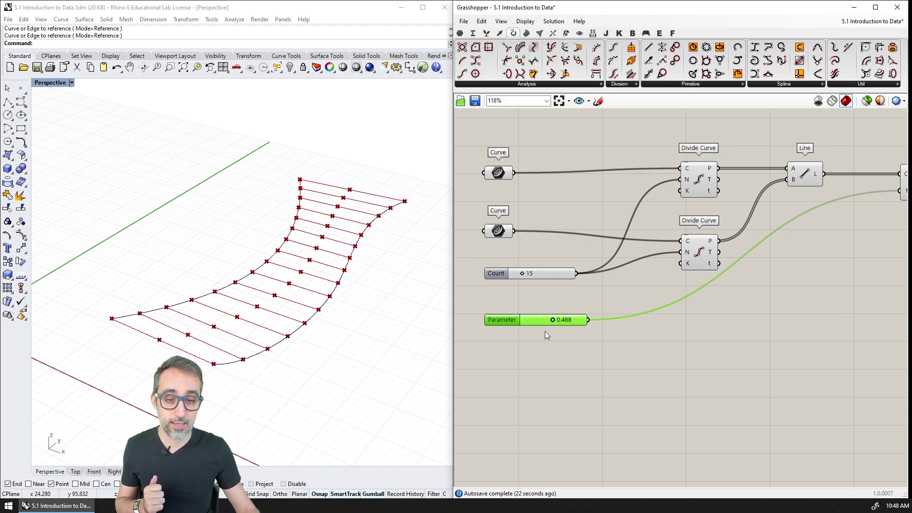
Stack the two Curve parameters and the Count and Parameter sliders closely together, and group all four.
left_click_drag(528, 319, 528, 294)
left_click(518, 284)
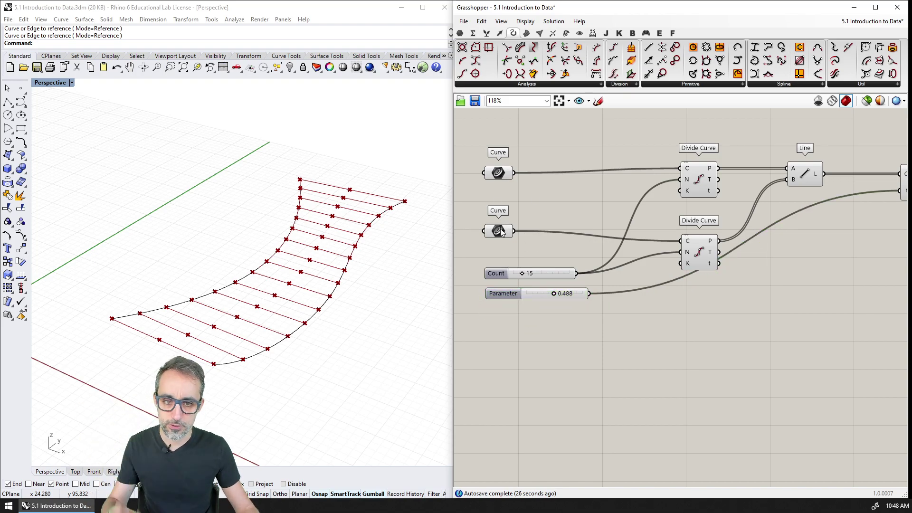
left_click_drag(501, 232, 502, 241)
left_click_drag(503, 174, 464, 323)
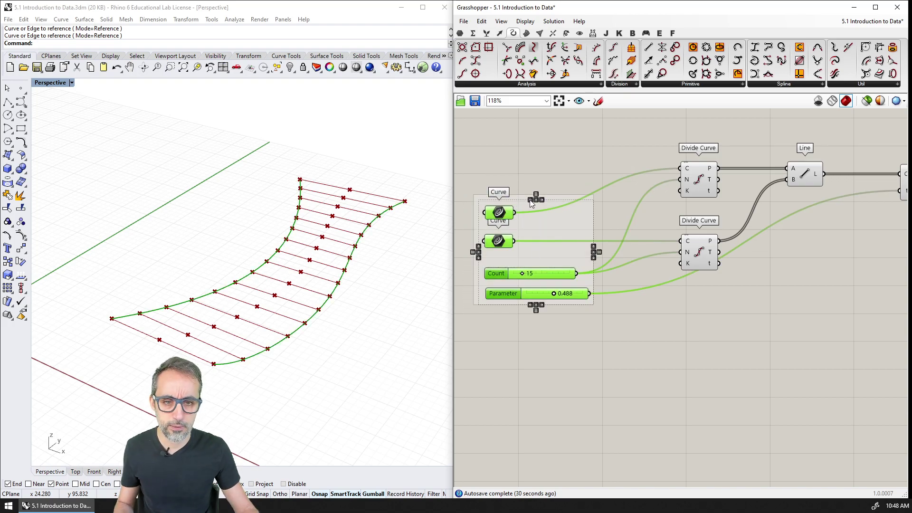
left_click(577, 326)
scroll(576, 304, "down", 2)
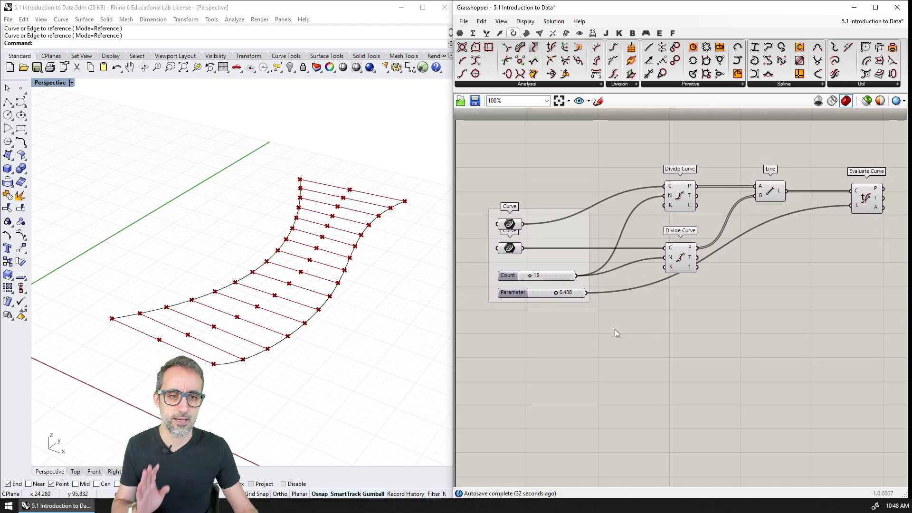
Move the input group up level with the other components and tuck the second Divide Curve directly under the first.
left_click_drag(556, 236, 555, 201)
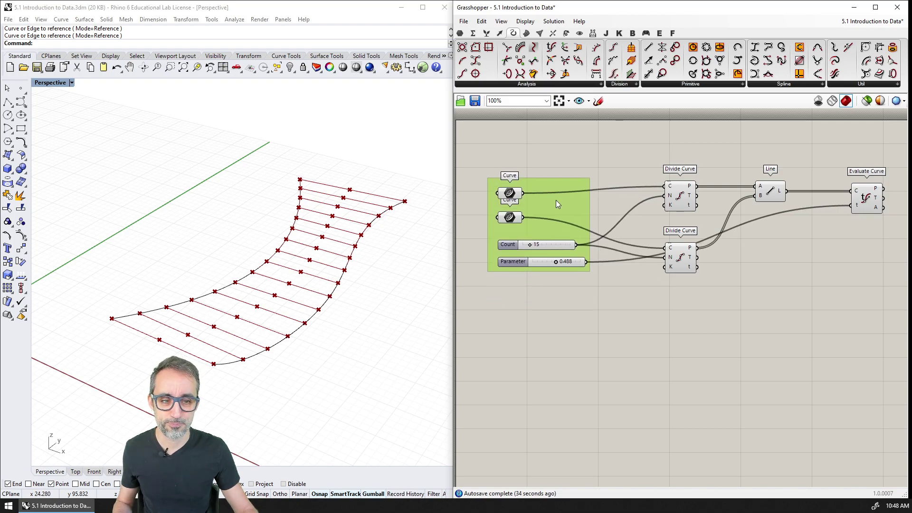
left_click_drag(682, 263, 683, 238)
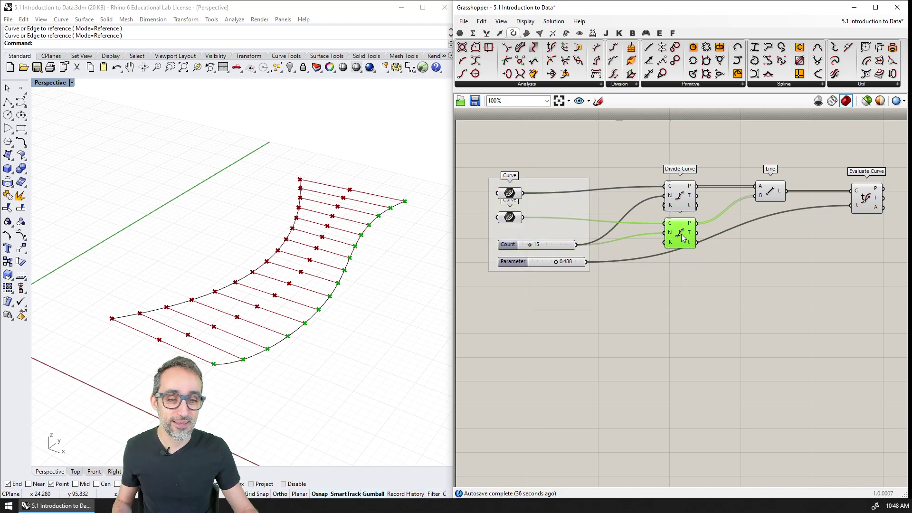
left_click(675, 293)
right_click_drag(675, 292, 639, 315)
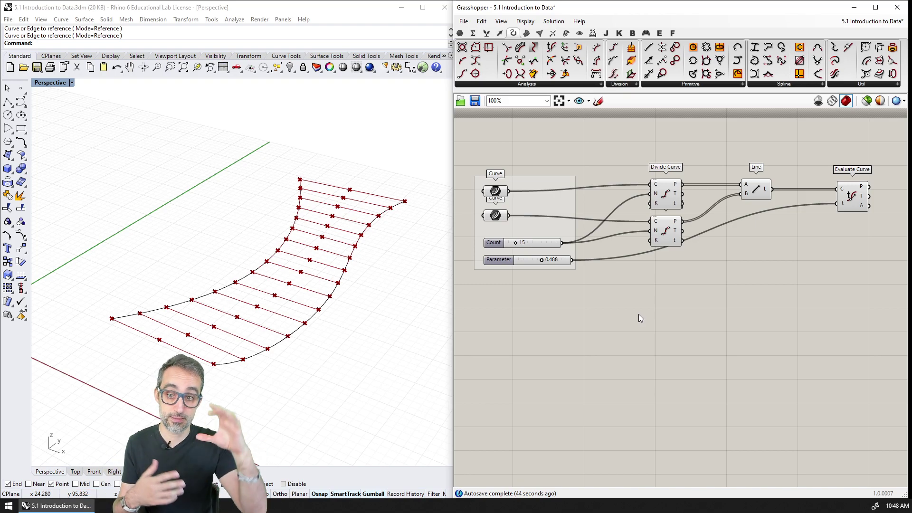
Add a number slider with the value 10.000 just below the input group.
double_click(531, 283)
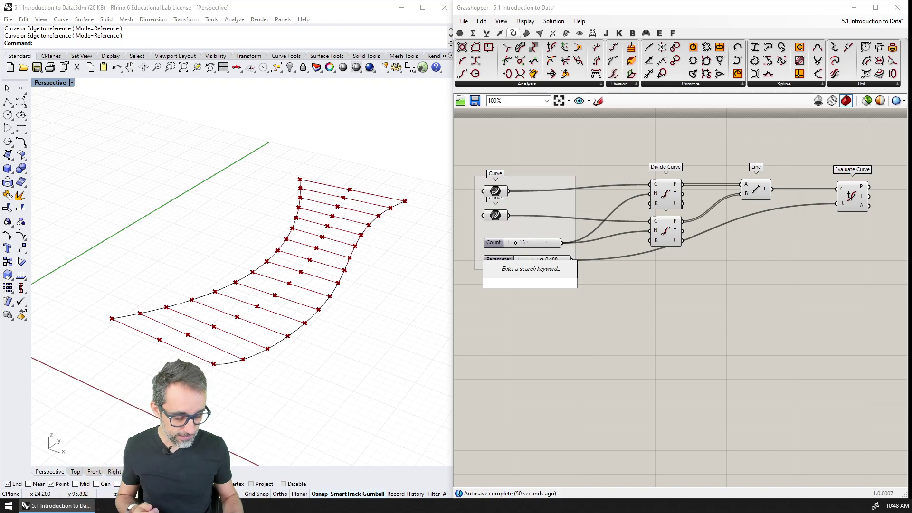
type("10")
key("Return")
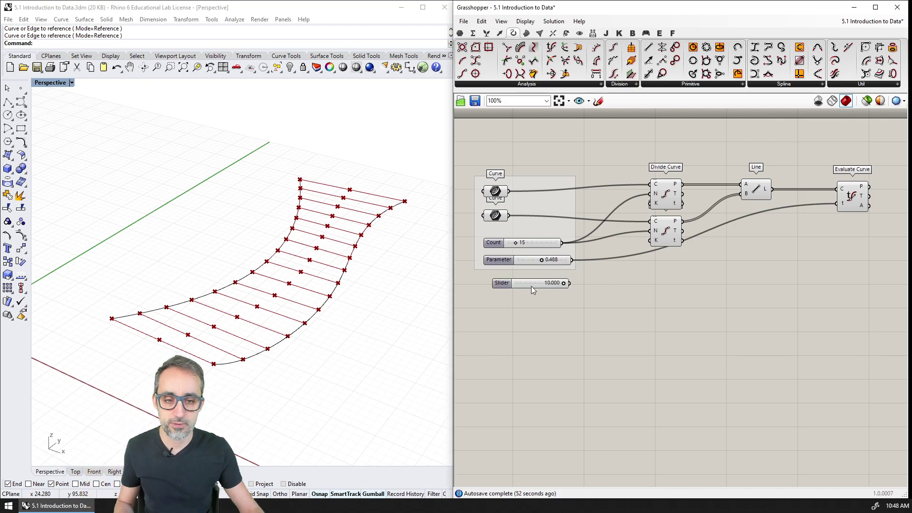
left_click_drag(546, 284, 542, 294)
Add a Deconstruct point component after Evaluate Curve and connect Evaluate Curve's P output to it.
right_click_drag(826, 240, 808, 259)
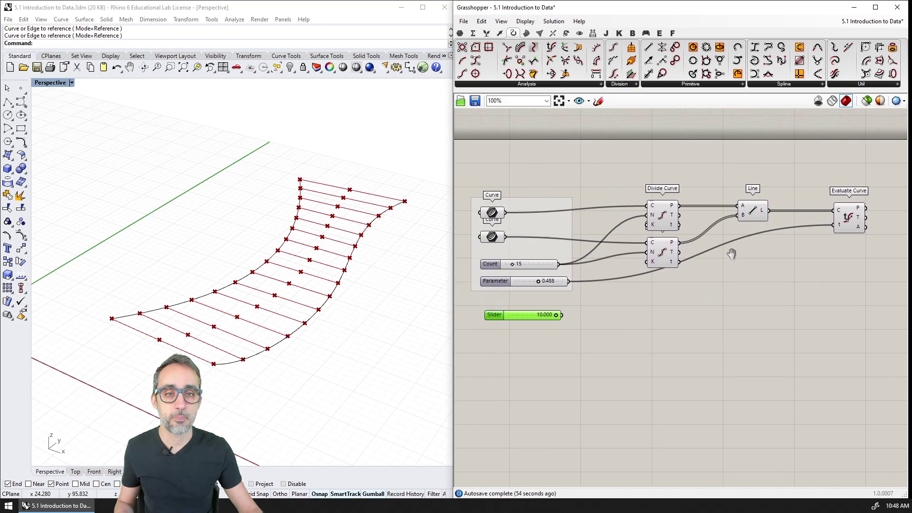
scroll(637, 252, "up", 3)
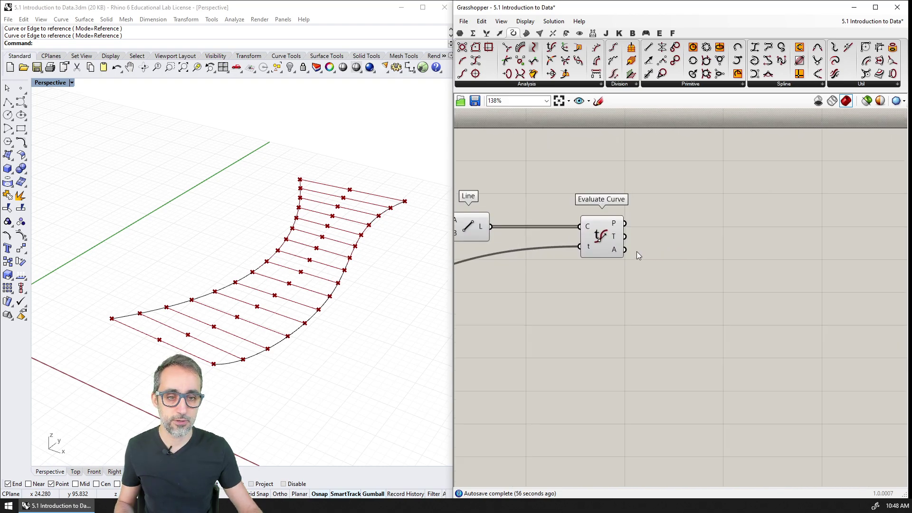
left_click(600, 232)
left_click(499, 32)
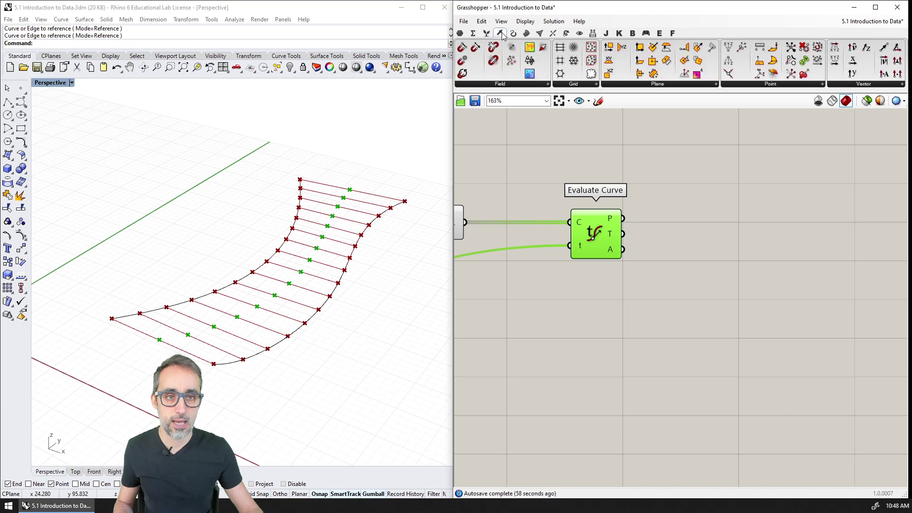
left_click(727, 85)
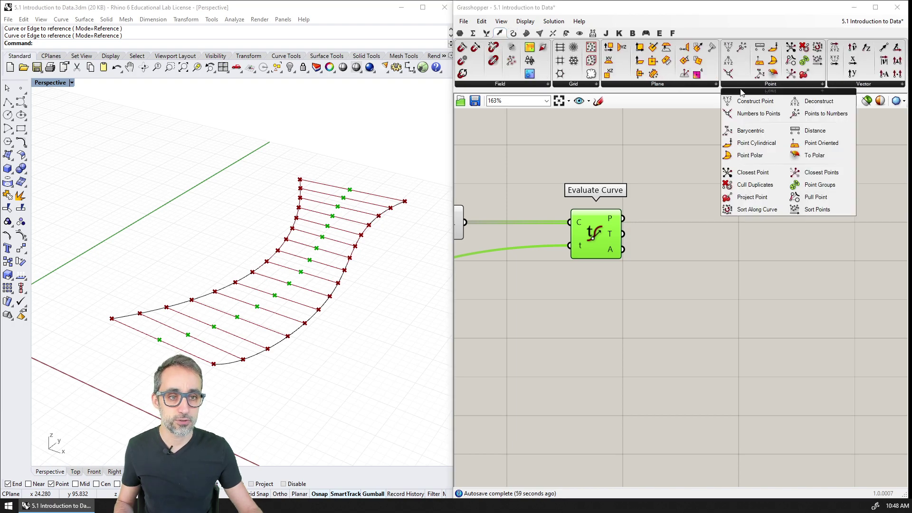
left_click(793, 99)
left_click(722, 216)
left_click_drag(722, 216, 710, 224)
left_click_drag(626, 221, 683, 220)
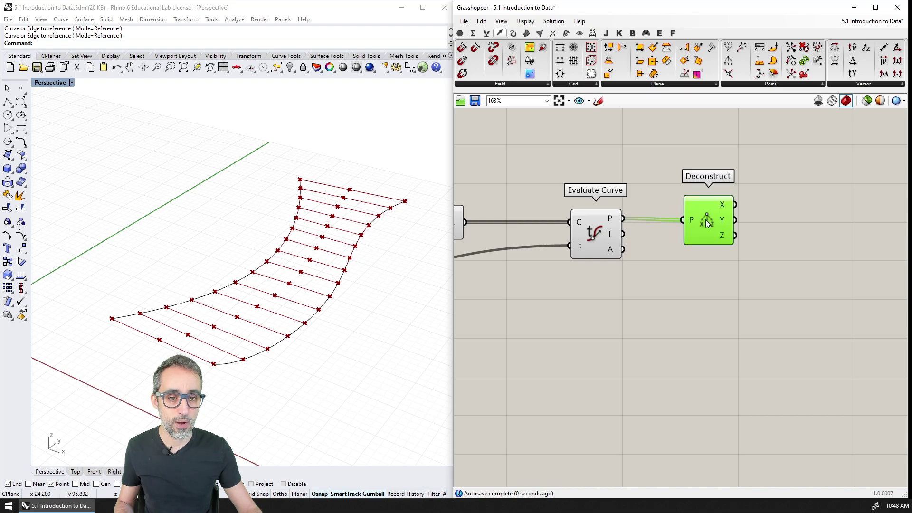
Add an Addition component next to Deconstruct and connect Deconstruct's Z output to its A input.
scroll(700, 242, "down", 1)
right_click_drag(700, 242, 655, 226)
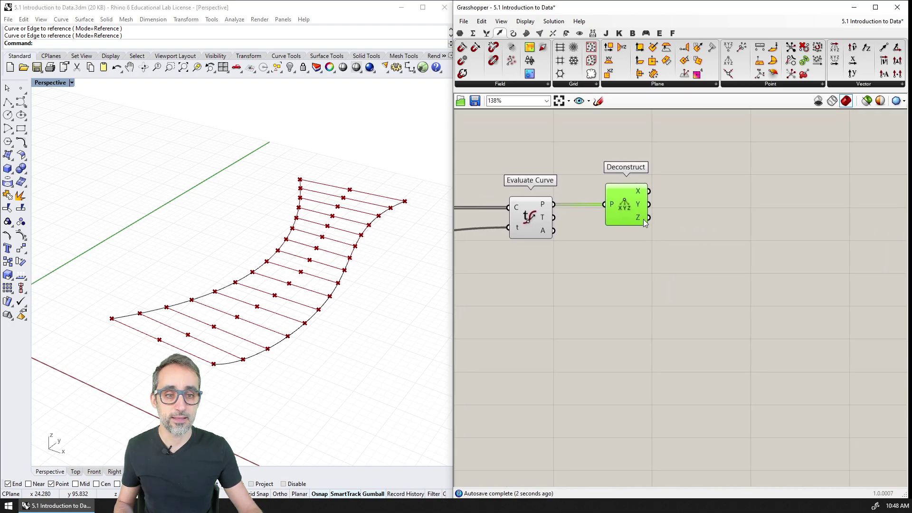
mouse_move(640, 224)
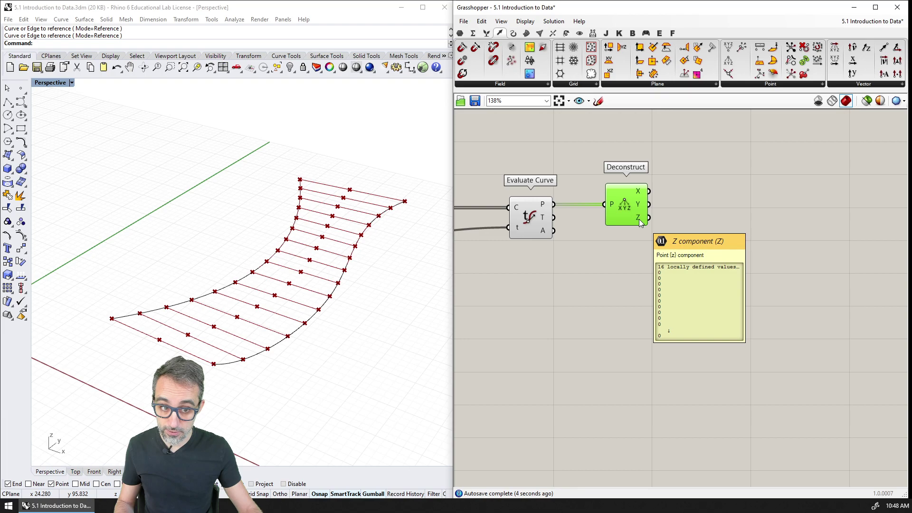
scroll(640, 223, "down", 4)
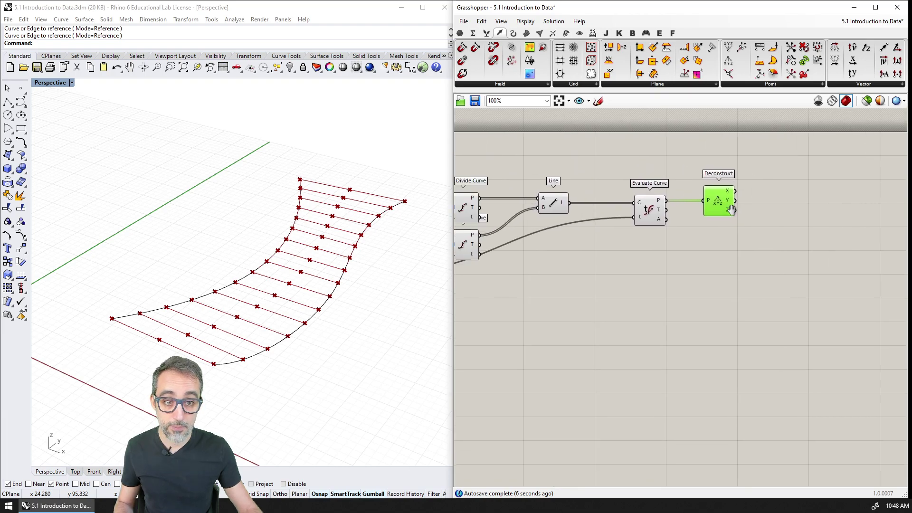
right_click_drag(712, 209, 777, 200)
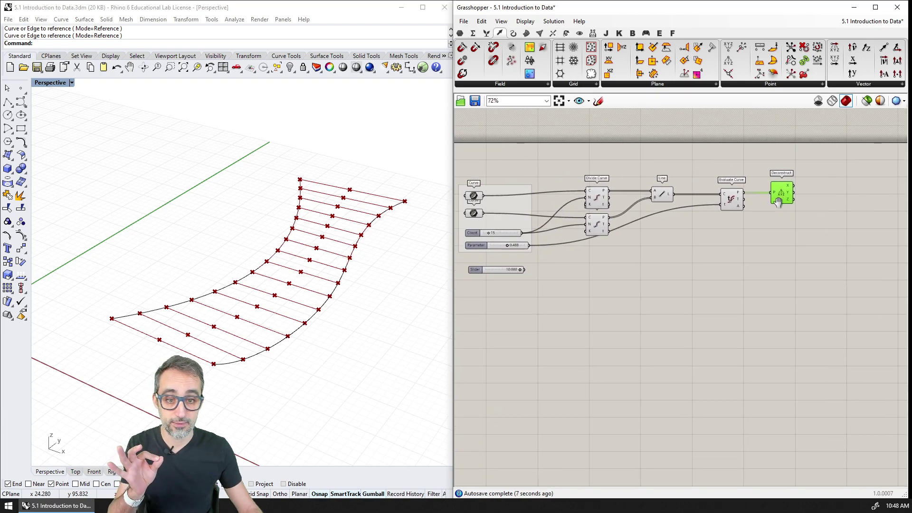
left_click(473, 33)
left_click_drag(527, 47, 825, 218)
scroll(823, 221, "up", 5)
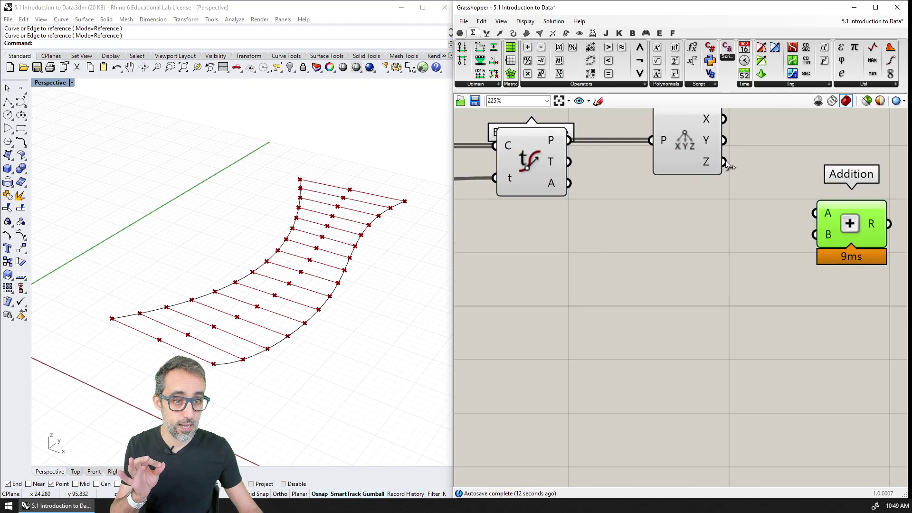
left_click_drag(724, 161, 796, 194)
Connect the 10.000 slider to the B input of the Addition component.
scroll(808, 228, "down", 5)
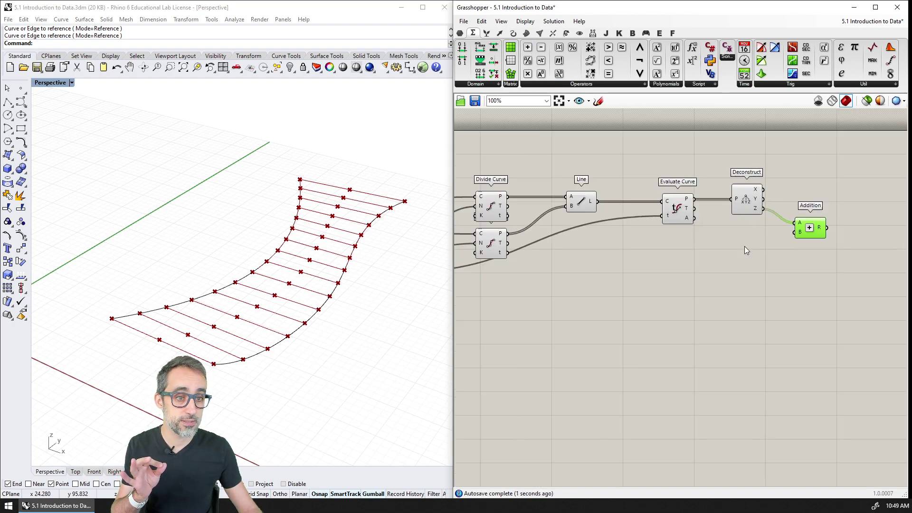
scroll(714, 238, "up", 3)
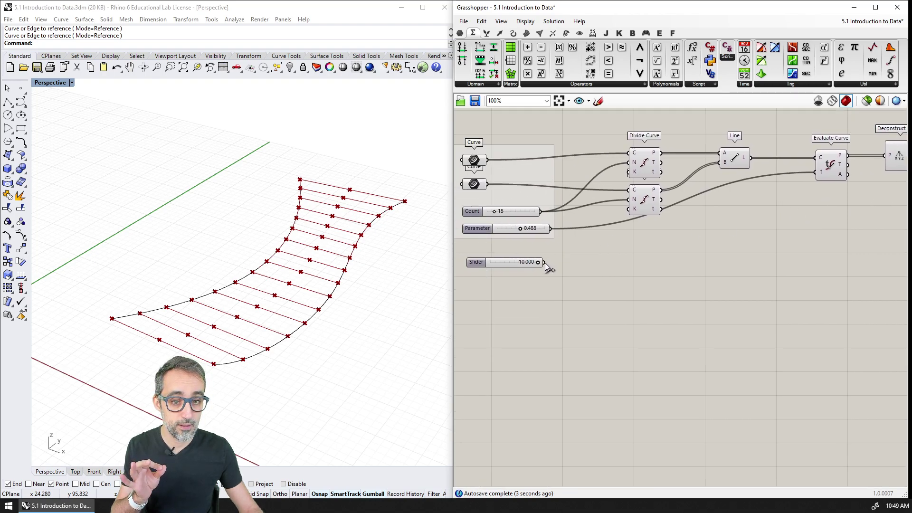
left_click_drag(545, 263, 779, 189)
Add a Construct Point component after the Addition component, level with Deconstruct.
scroll(788, 190, "up", 3)
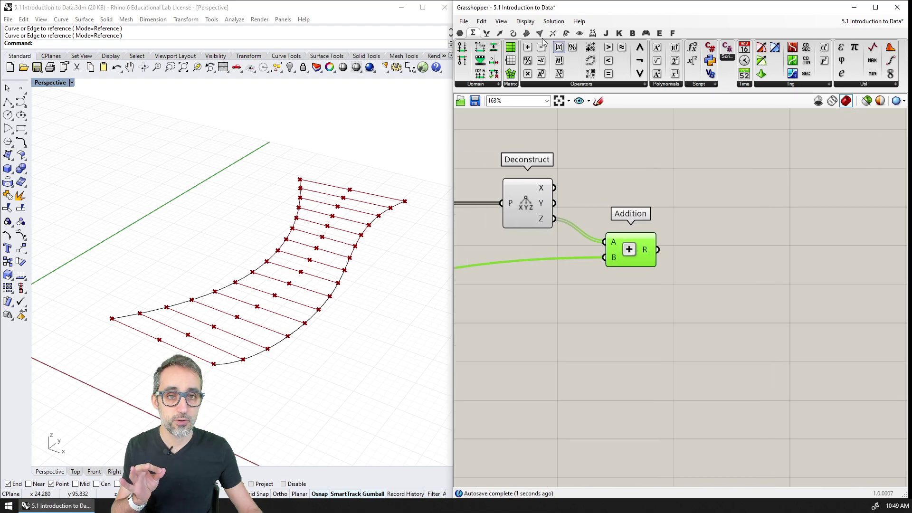
left_click(499, 33)
left_click(744, 84)
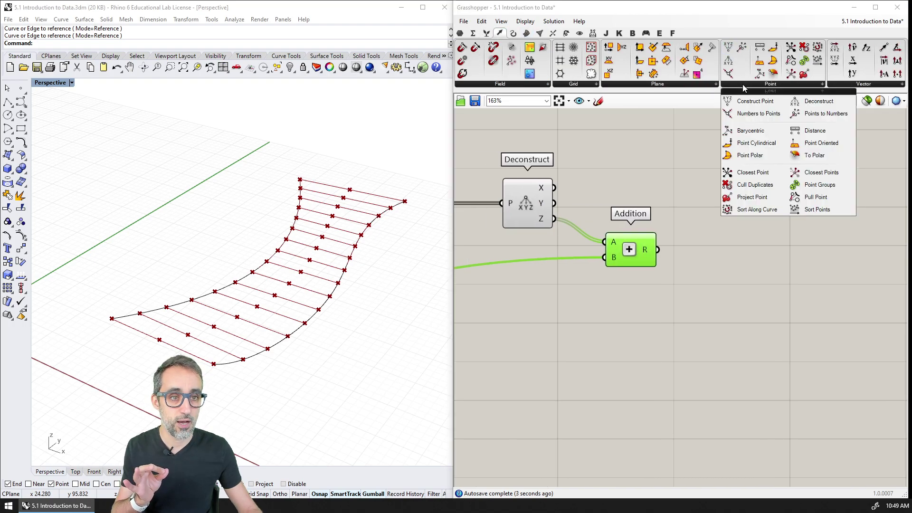
left_click(751, 98)
left_click(726, 196)
left_click_drag(727, 197, 748, 209)
Connect Deconstruct's X and Y outputs to Construct Point's X and Y inputs, and Addition's R output to its Z input.
left_click_drag(554, 187, 723, 193)
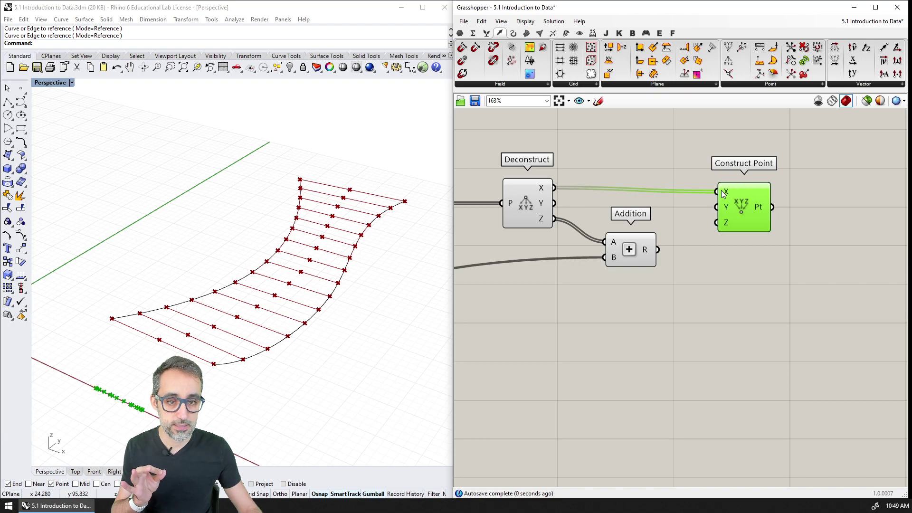
left_click_drag(554, 203, 718, 207)
left_click_drag(658, 249, 768, 209)
Set the slider feeding Addition's B input to 7.646.
right_click_drag(332, 294, 418, 285)
right_click_drag(583, 287, 669, 257)
scroll(668, 256, "down", 3)
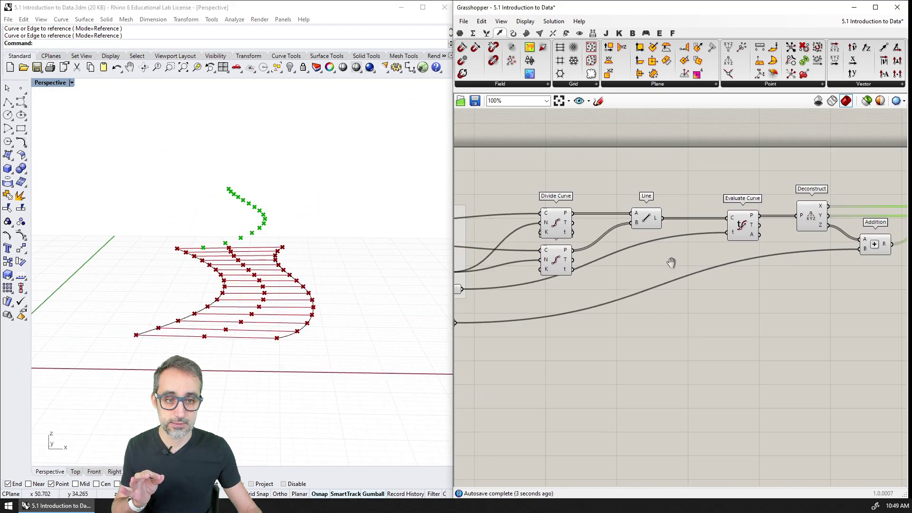
scroll(604, 287, "up", 2)
scroll(604, 287, "up", 1)
left_click_drag(570, 318, 549, 335)
Select a control point of the second curve in the Rhino viewport and raise it along Z.
right_click_drag(360, 285, 366, 315)
left_click(341, 312)
mouse_move(366, 315)
left_mouse_down()
mouse_move(365, 261)
mouse_move(363, 312)
left_mouse_up()
Examine the raised points against the divided curves from several angles, highlighting the output of the first Divide Curve and of Construct Point.
right_click_drag(363, 313, 226, 336)
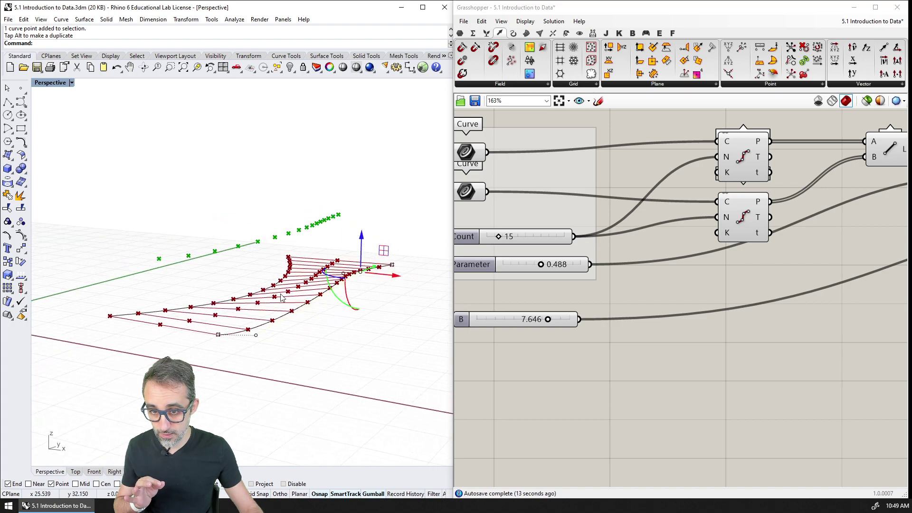
right_click_drag(287, 303, 229, 279)
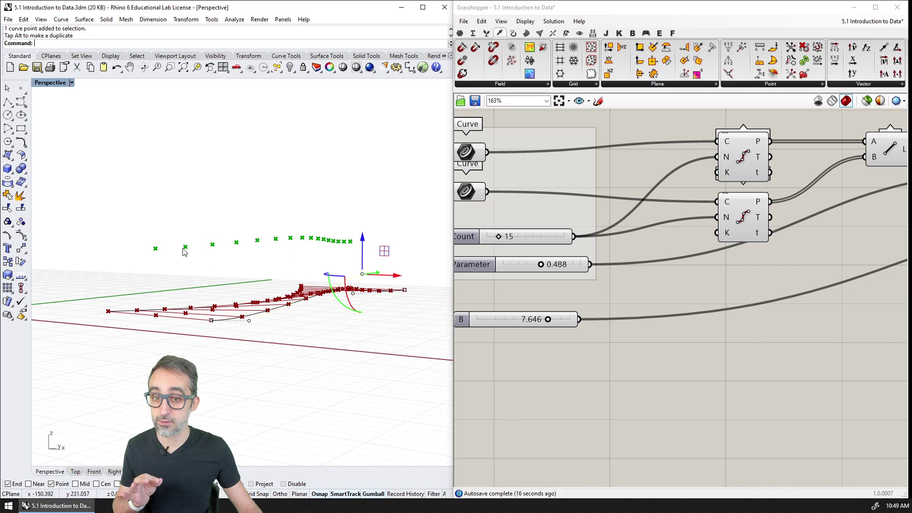
right_click_drag(362, 242, 354, 303)
scroll(651, 310, "down", 4)
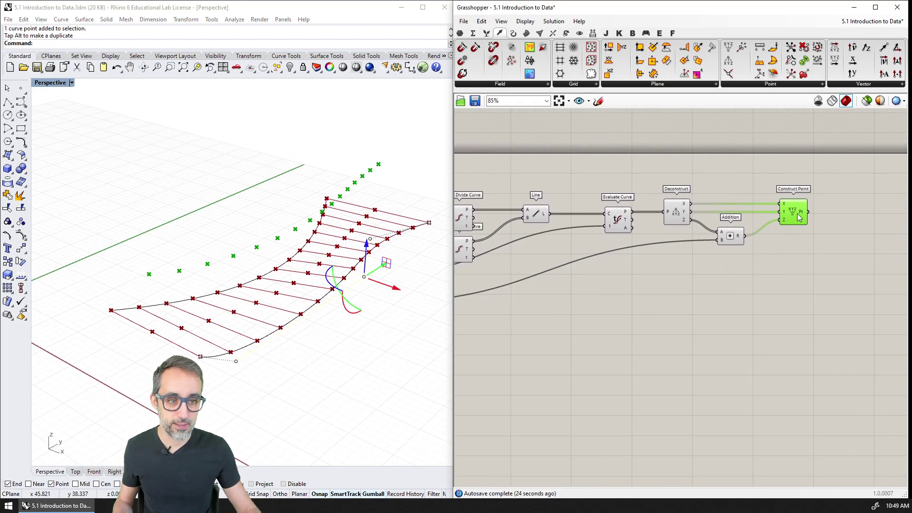
right_click_drag(798, 217, 514, 289)
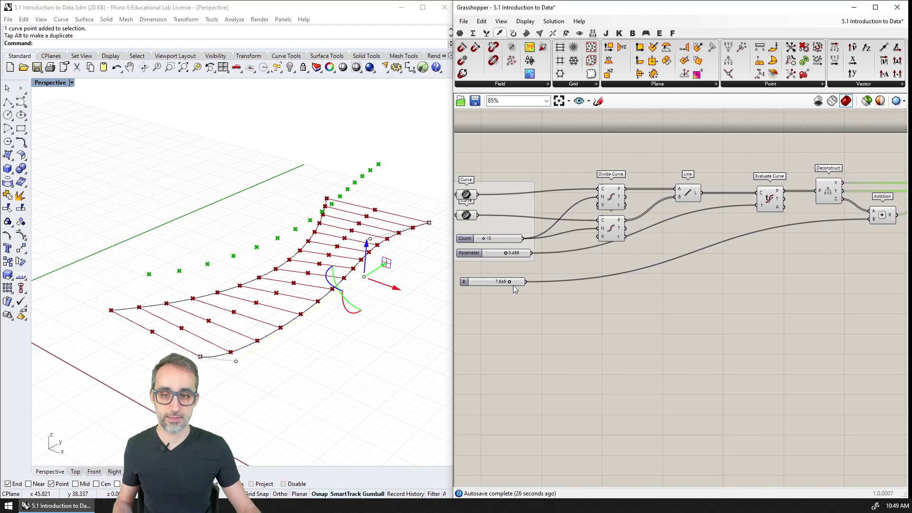
right_click_drag(286, 328, 301, 313)
left_click(338, 322)
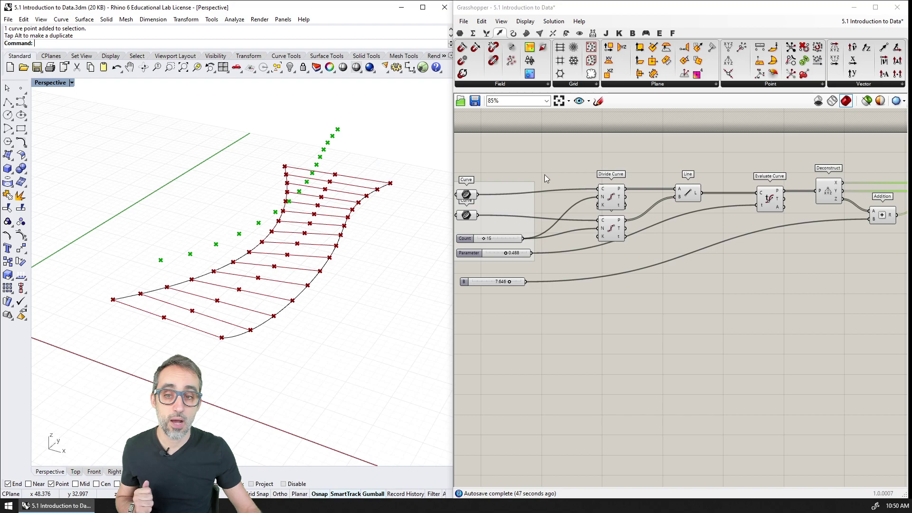
scroll(617, 304, "down", 2)
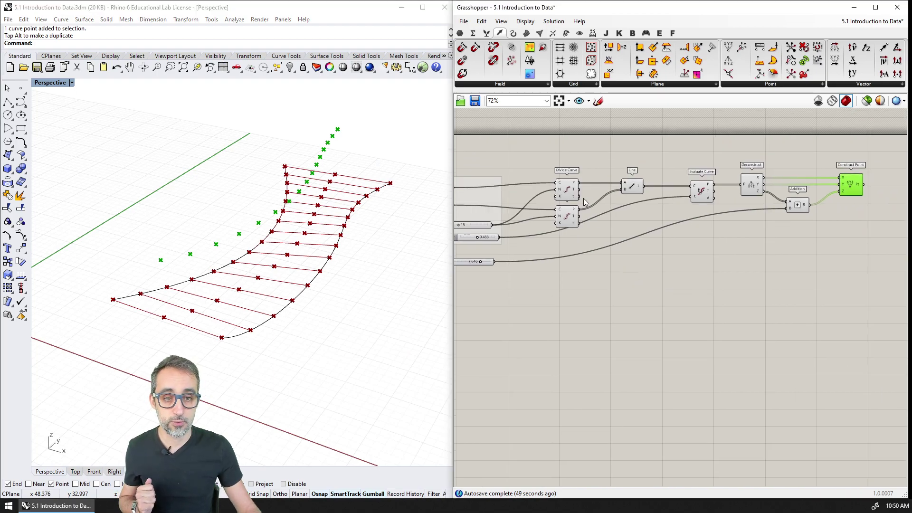
left_click(568, 192)
right_click_drag(239, 278, 276, 267)
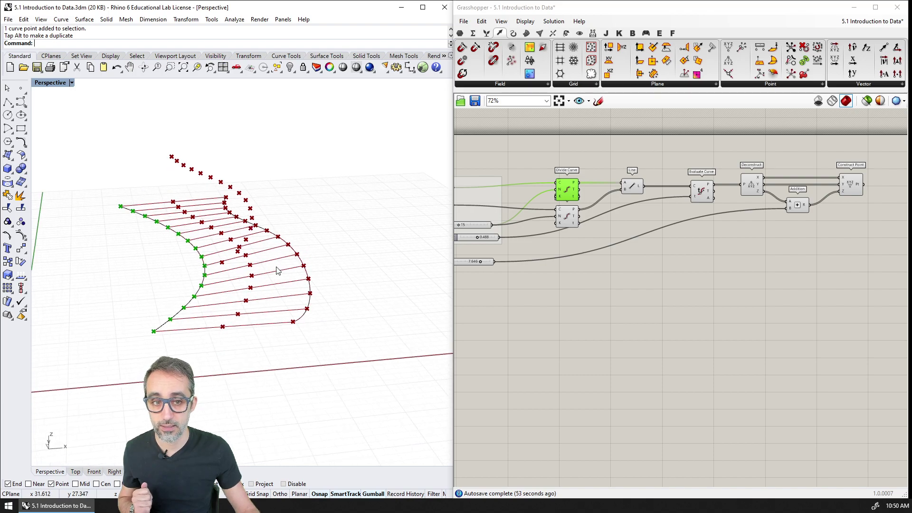
left_click(858, 189)
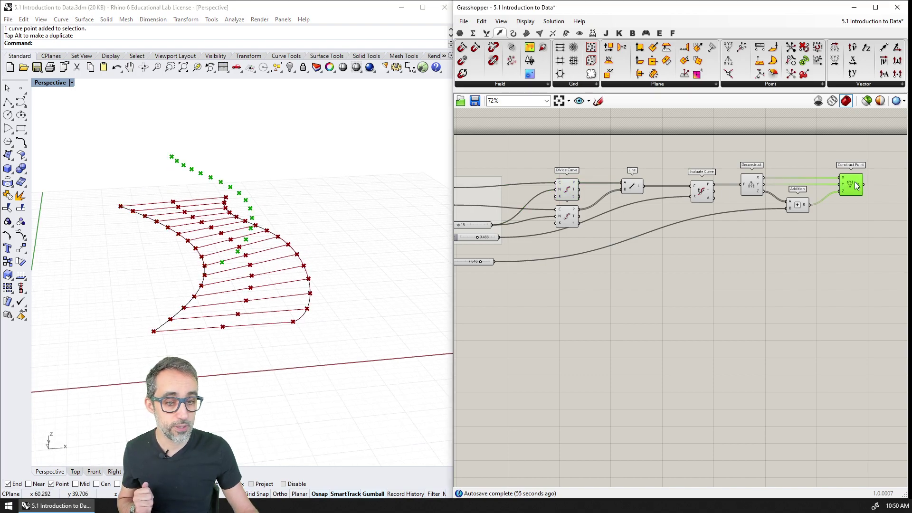
right_click_drag(326, 304, 304, 278)
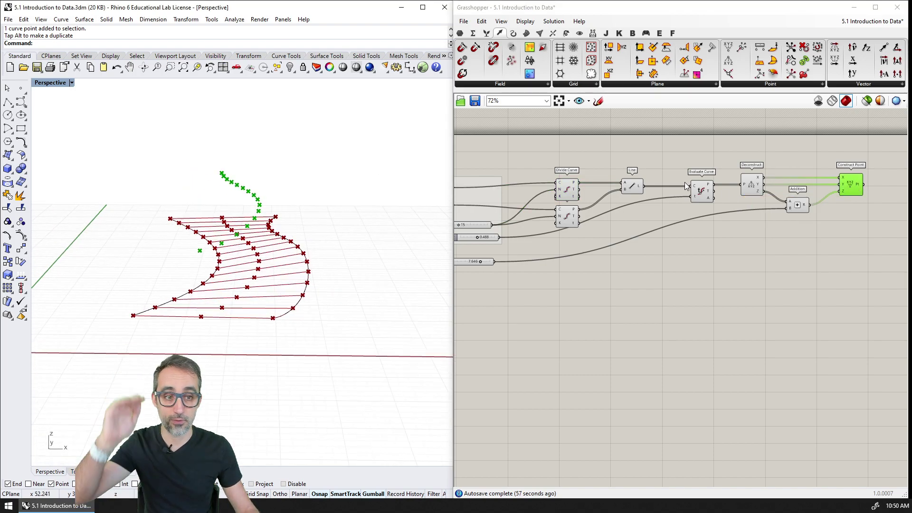
Turn off the viewport preview of the Deconstruct, Evaluate Curve and Line components.
left_click(755, 189)
left_click(701, 191)
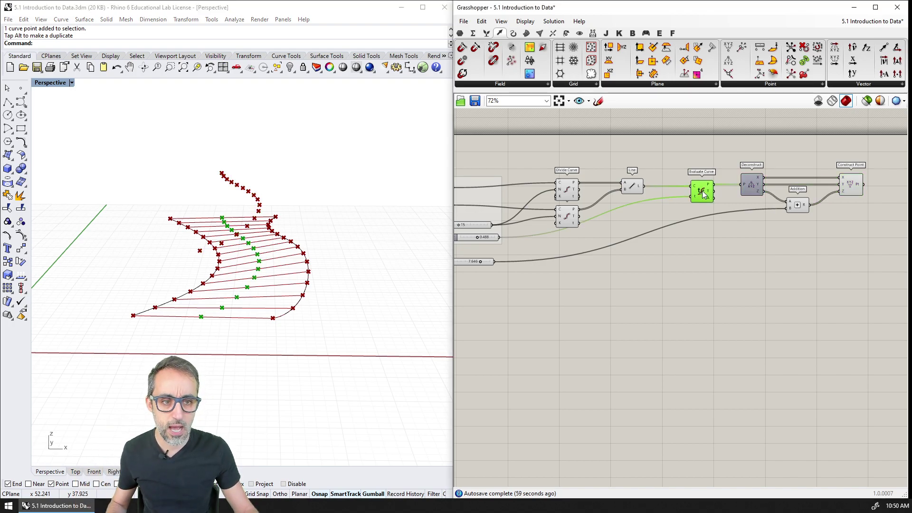
left_click(631, 188)
Examine the three remaining point sets by highlighting both Divide Curve components and Construct Point in turn.
left_click(570, 195)
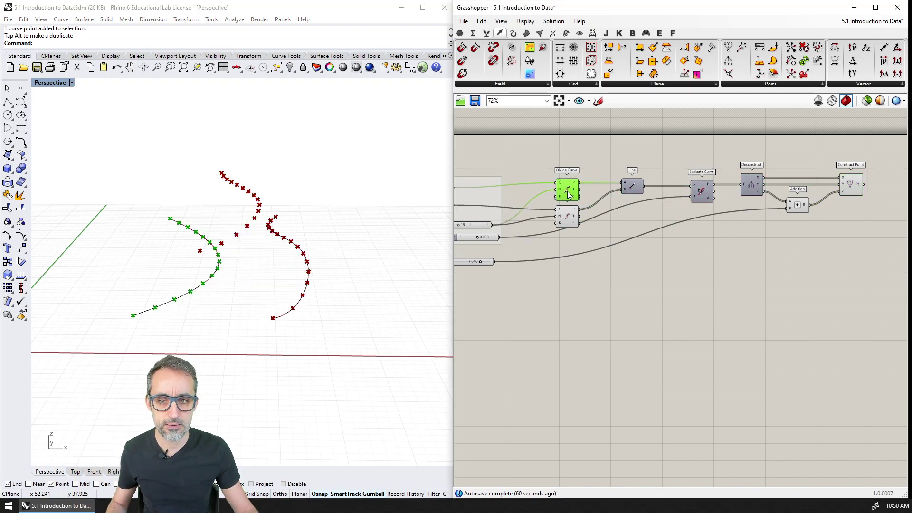
left_click(569, 213)
right_click_drag(302, 287, 282, 303)
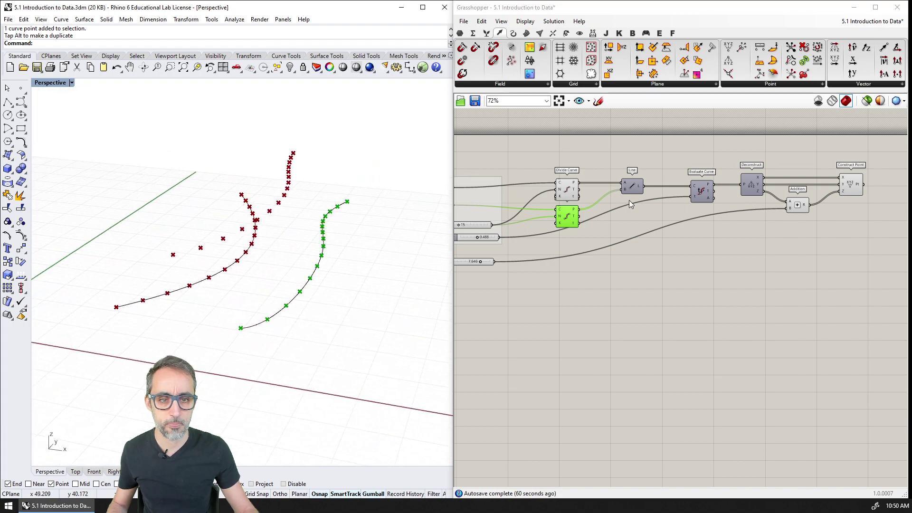
left_click(568, 188)
left_click(853, 189)
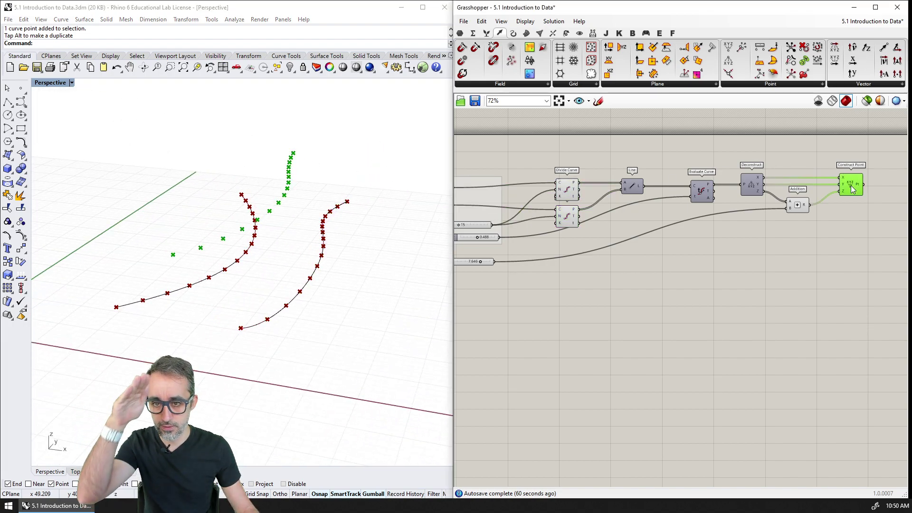
left_click(571, 219)
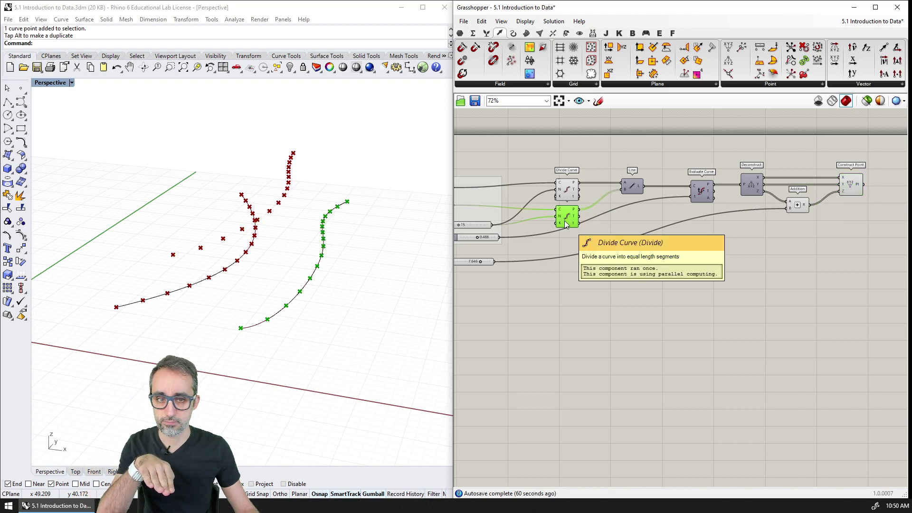
Add a Point parameter below the Line component and connect the first Divide Curve's P output to it.
left_click(460, 33)
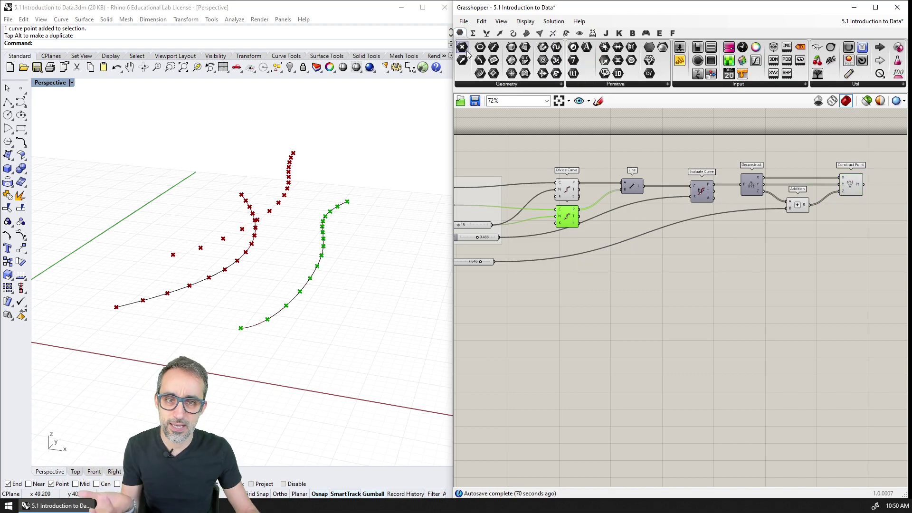
left_click_drag(736, 271, 663, 246)
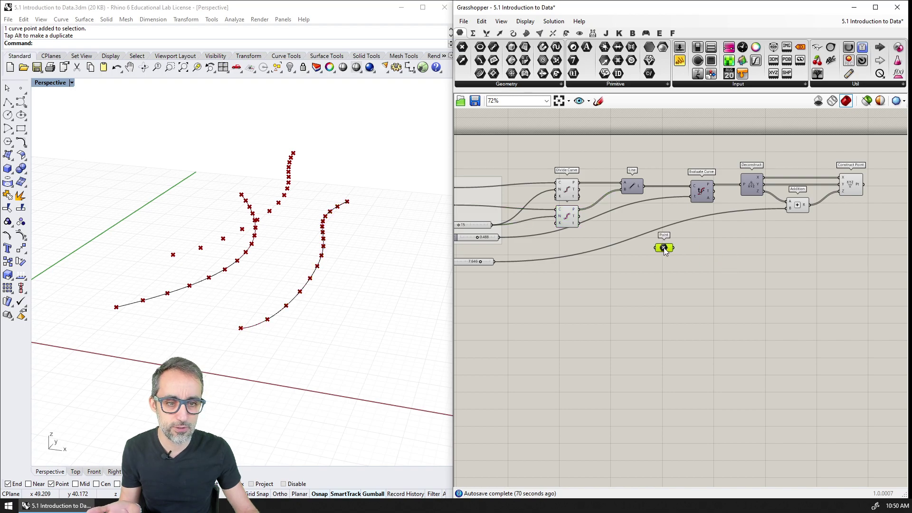
scroll(662, 246, "up", 2)
left_click_drag(547, 158, 662, 245)
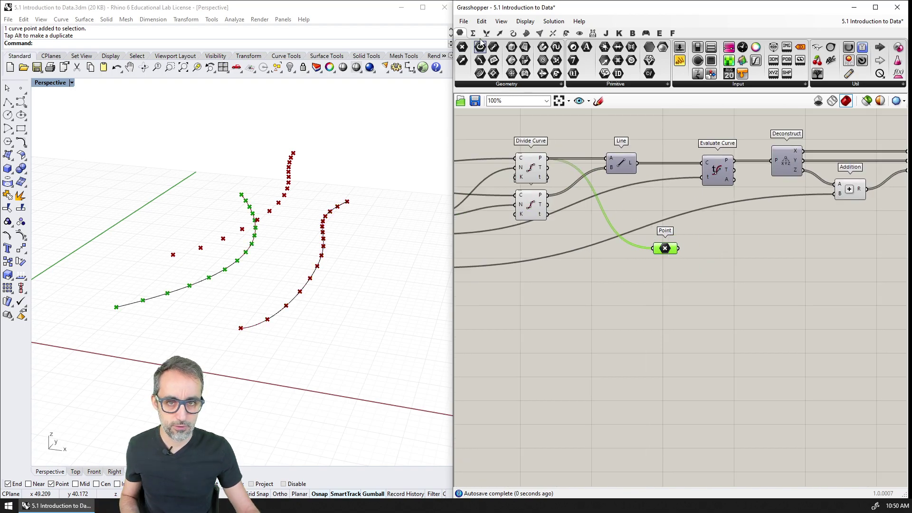
Duplicate the Point parameter twice, connecting the second Divide Curve's P output to one copy and Construct Point's Pt output to the other.
key("ctrl+v")
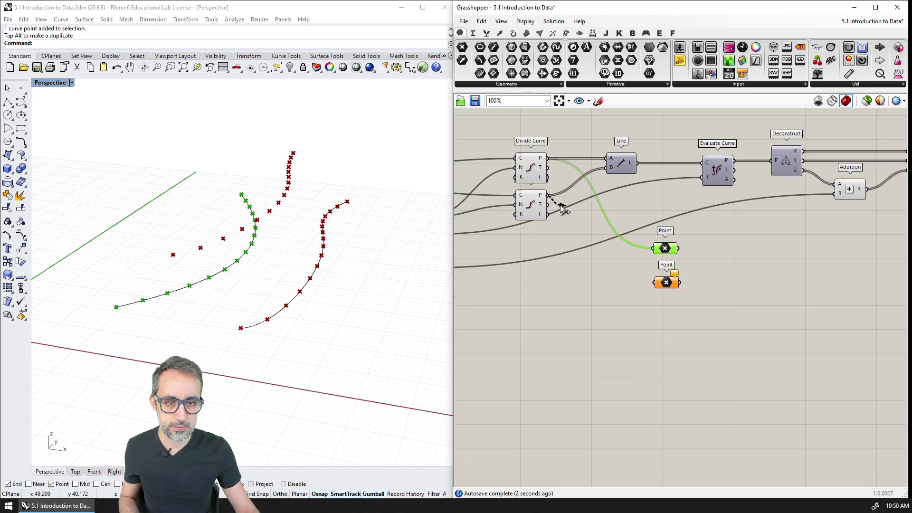
left_click_drag(562, 208, 670, 308)
right_click_drag(721, 293, 568, 279)
scroll(524, 196, "down", 1)
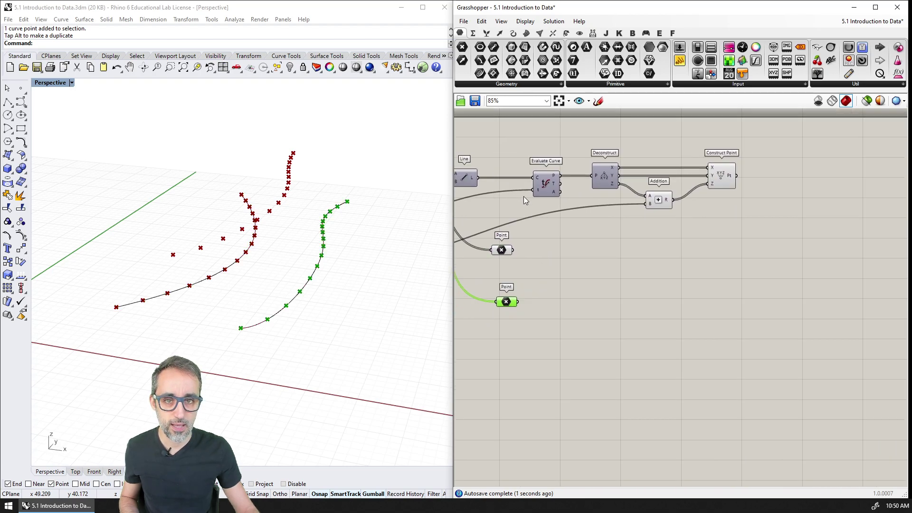
key("ctrl+v")
left_click_drag(737, 176, 755, 272)
Arrange the three Point parameters in a column after Construct Point, with the raised points' parameter between the two curves' parameters.
left_click_drag(507, 253, 820, 219)
left_click_drag(755, 273, 814, 236)
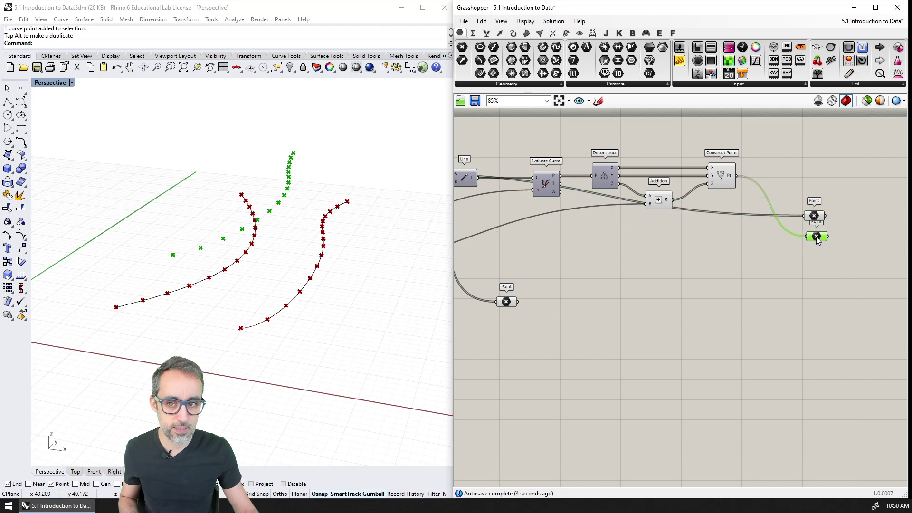
left_click_drag(507, 304, 817, 244)
right_click_drag(816, 245, 636, 264)
scroll(636, 263, "up", 3)
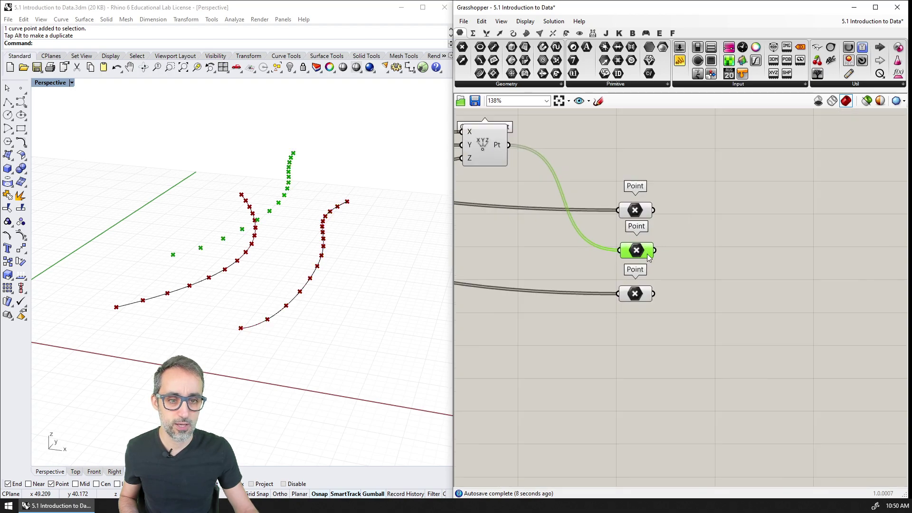
left_click_drag(628, 297, 634, 318)
left_click_drag(634, 251, 634, 259)
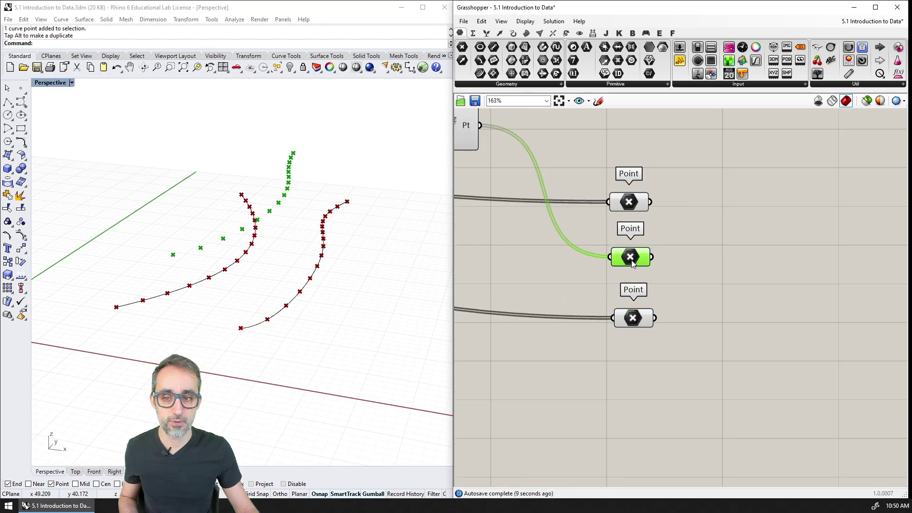
left_click(629, 201)
left_click(713, 232)
Add a Panel beside the Point parameters and enlarge it.
right_click_drag(712, 232, 637, 228)
scroll(693, 228, "down", 2)
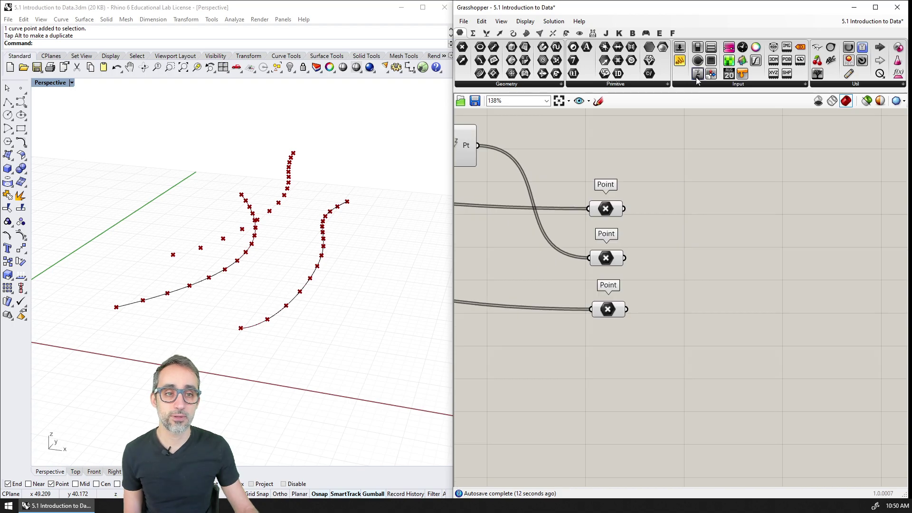
left_click_drag(680, 61, 672, 212)
scroll(693, 214, "down", 1)
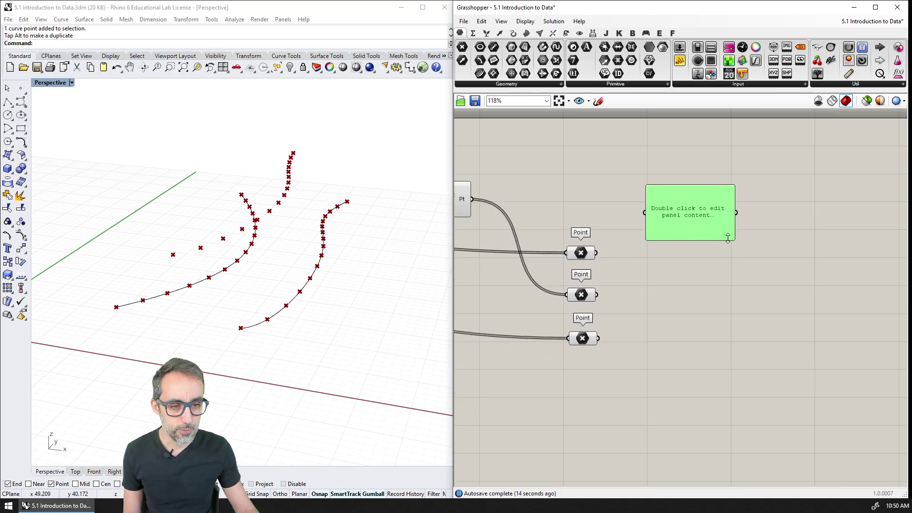
left_click_drag(735, 244, 773, 287)
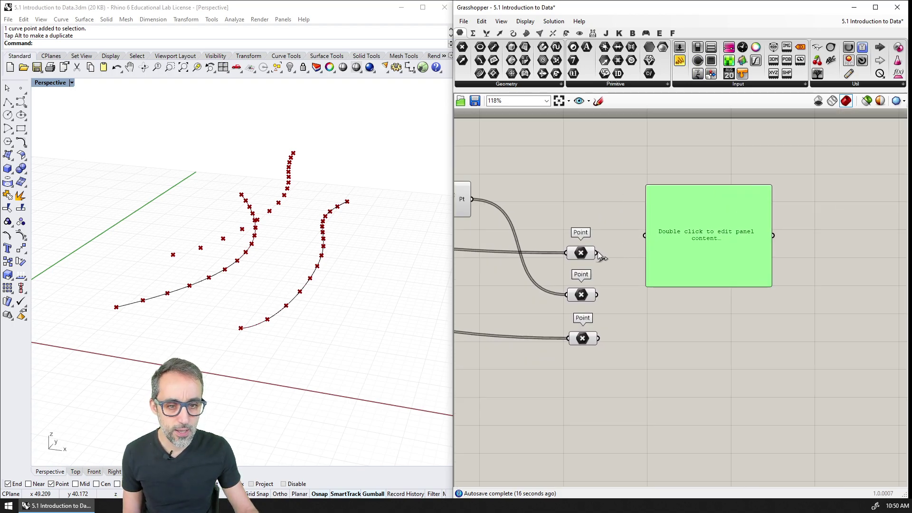
Connect the first curve's Point parameter to the Panel and make the Panel taller to fit the whole point list.
left_click_drag(597, 253, 651, 241)
left_click_drag(752, 288, 752, 368)
left_click_drag(735, 290, 774, 222)
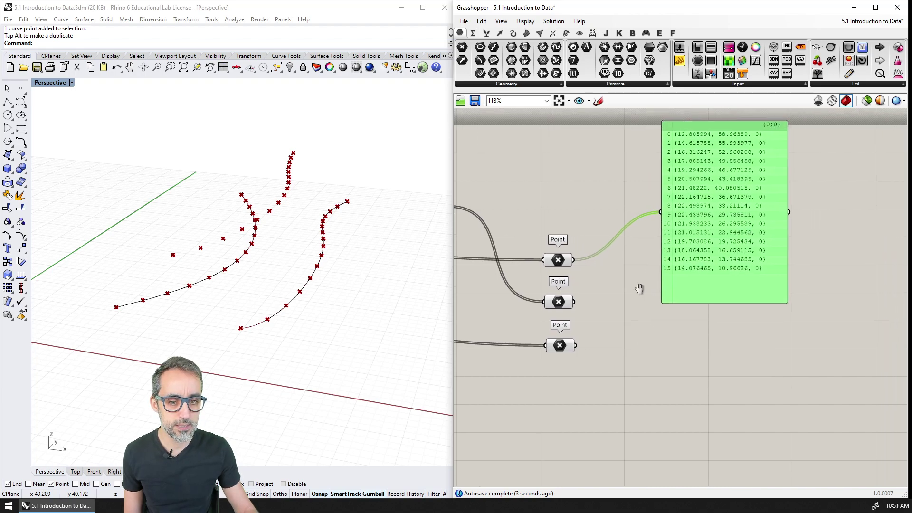
Connect the middle Point parameter to the Panel instead and widen the Panel so each coordinate fits on one line.
left_click_drag(550, 311, 628, 227)
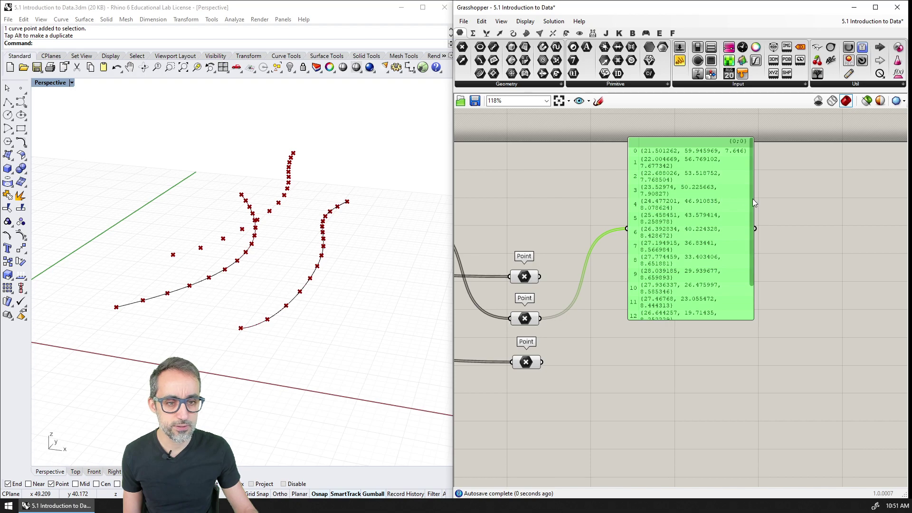
left_click_drag(754, 211, 802, 211)
left_click(727, 327)
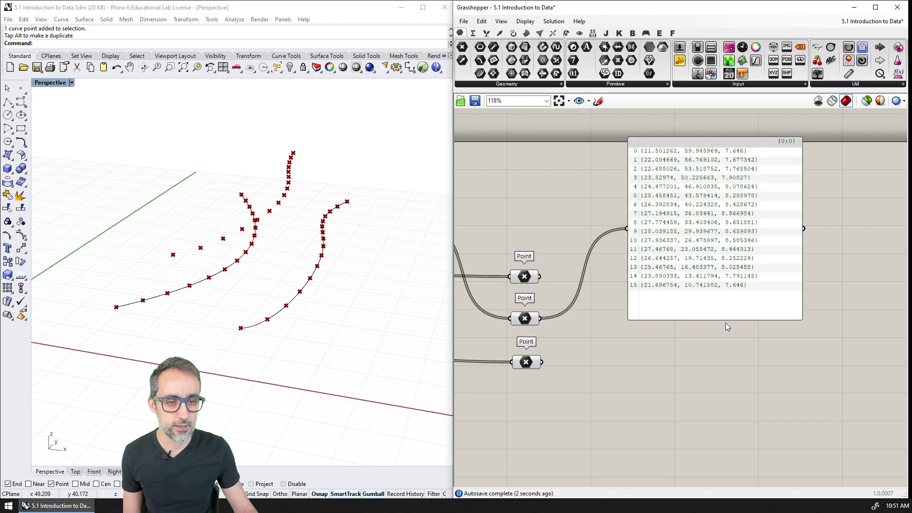
Connect the second curve's Point parameter to the Panel instead and select that parameter to highlight its points.
scroll(735, 233, "up", 1)
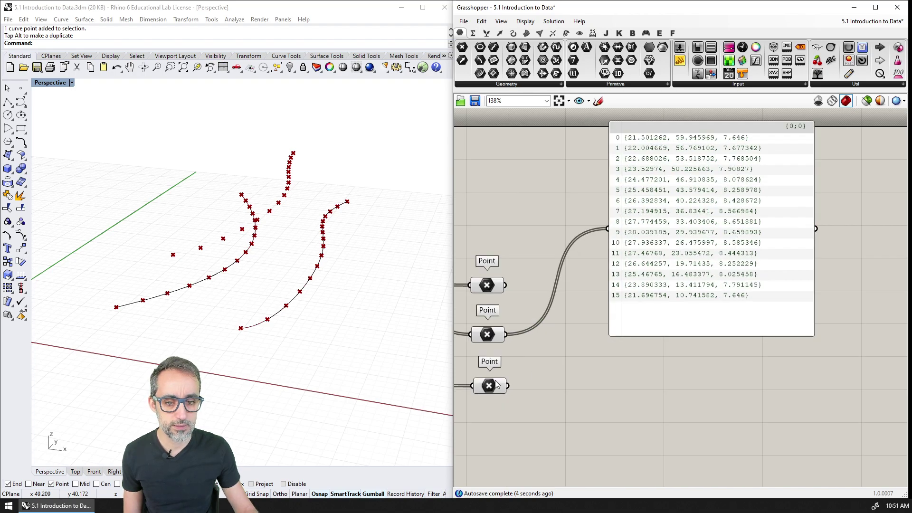
left_click_drag(508, 386, 609, 225)
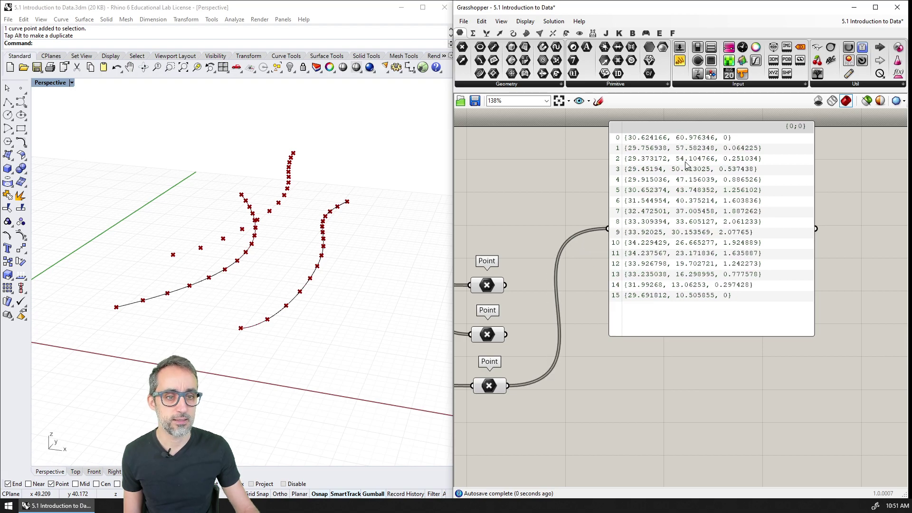
left_click(489, 385)
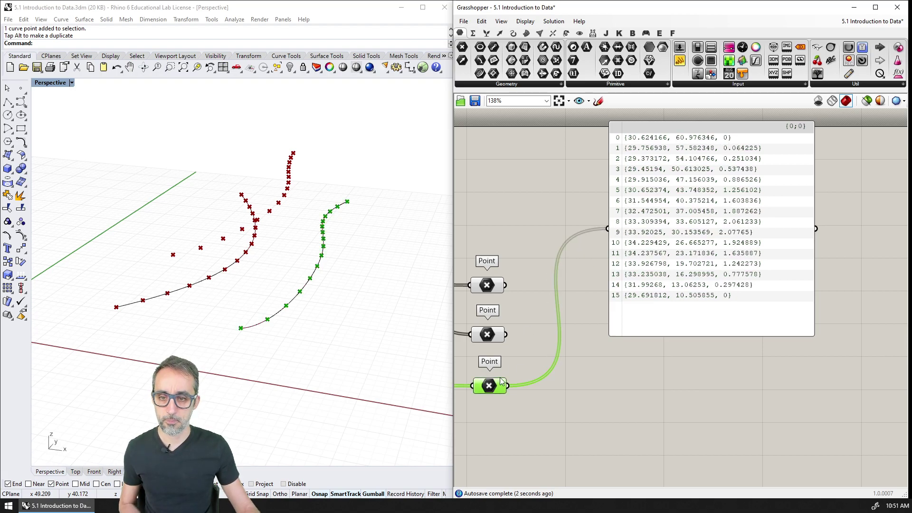
Move the Panel below the three Point parameters to clear space beside them.
left_click_drag(684, 202, 684, 376)
scroll(725, 316, "down", 2)
left_click_drag(725, 316, 651, 428)
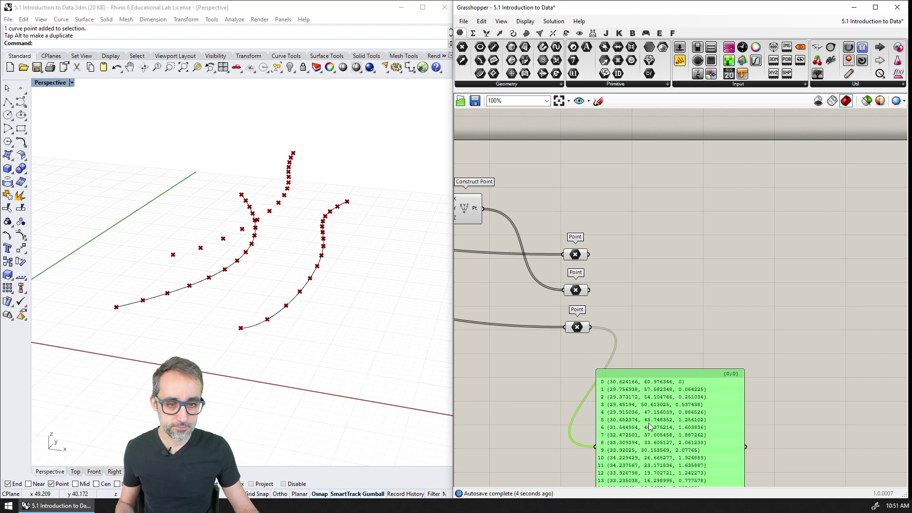
scroll(687, 264, "up", 2)
right_click_drag(698, 220, 718, 223)
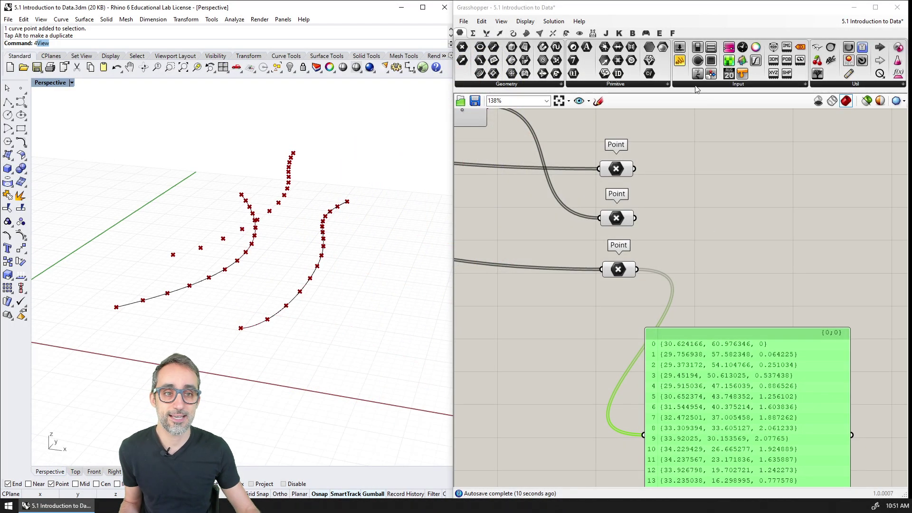
Add an Interpolate curve component beside the Point parameters.
left_click(514, 35)
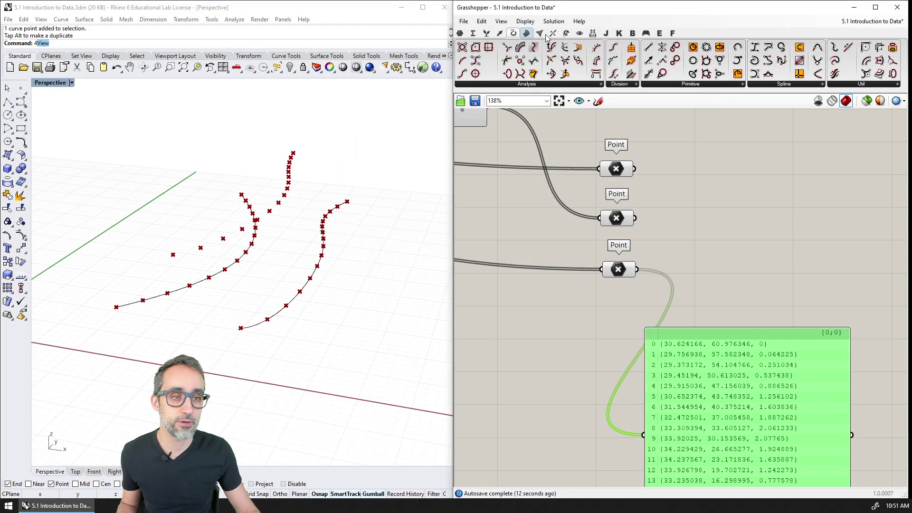
left_click(765, 86)
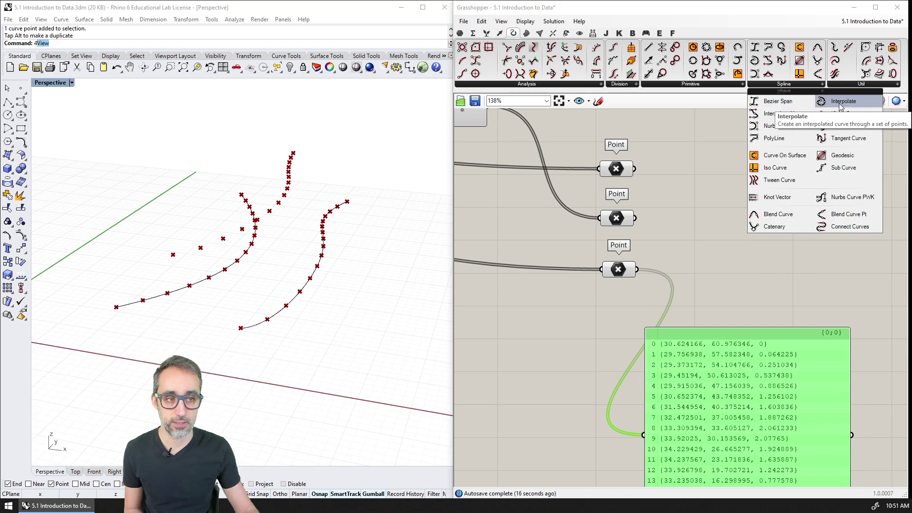
left_click_drag(839, 106, 732, 210)
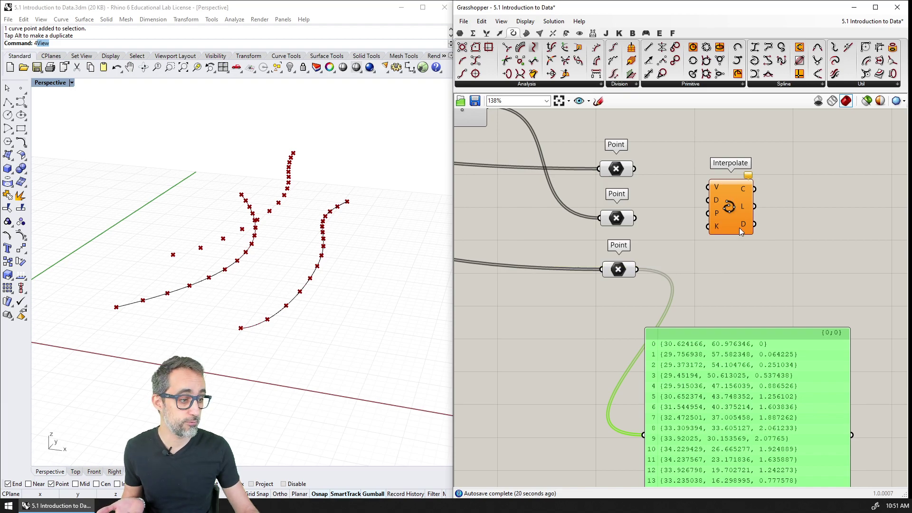
right_click_drag(741, 232, 715, 237)
left_click_drag(704, 212, 727, 196)
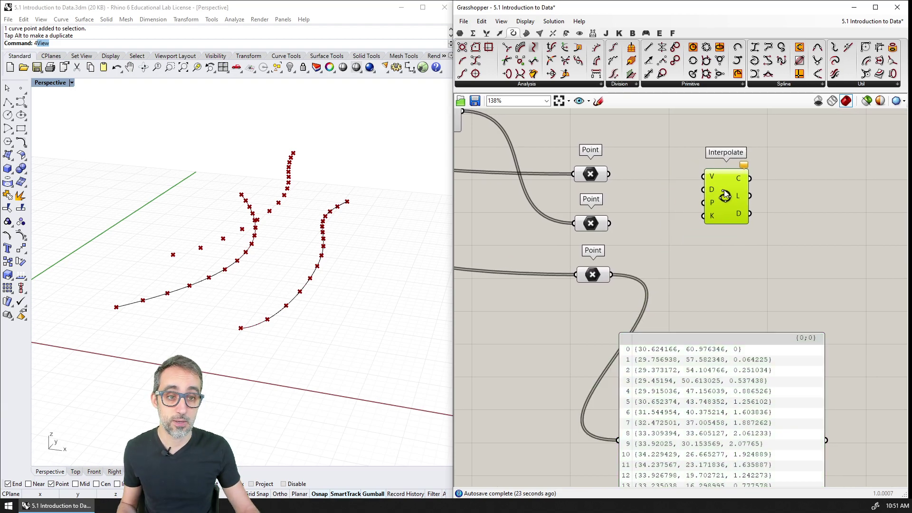
Connect all three Point parameters to the Interpolate component's V input, in order from first curve to middle to second curve.
left_click(593, 175)
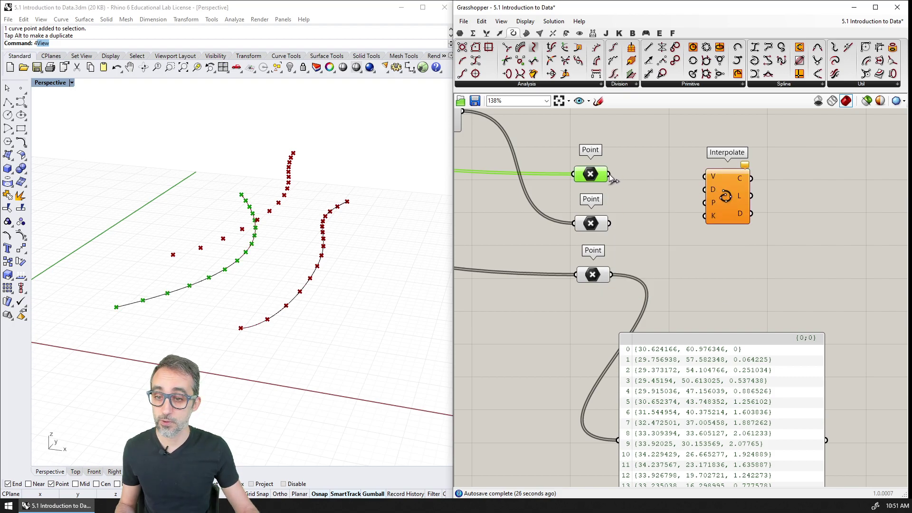
left_click_drag(610, 175, 743, 189)
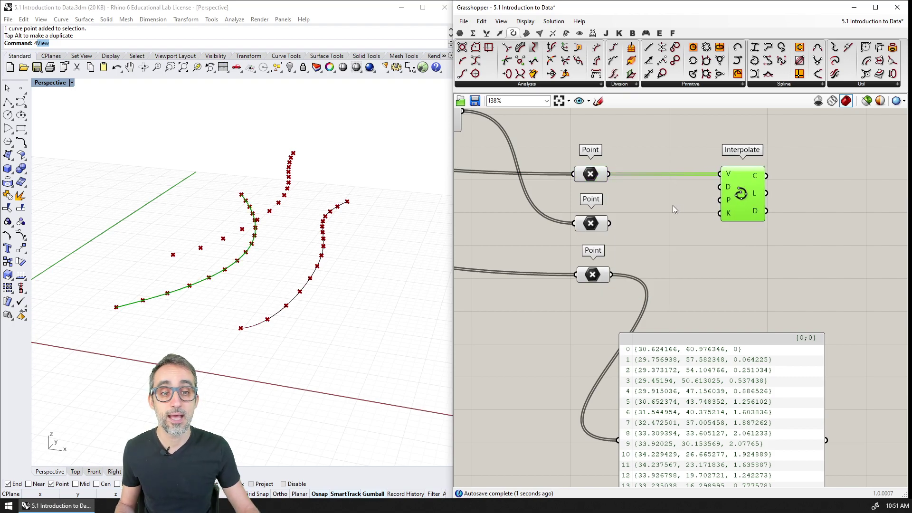
left_click(601, 224)
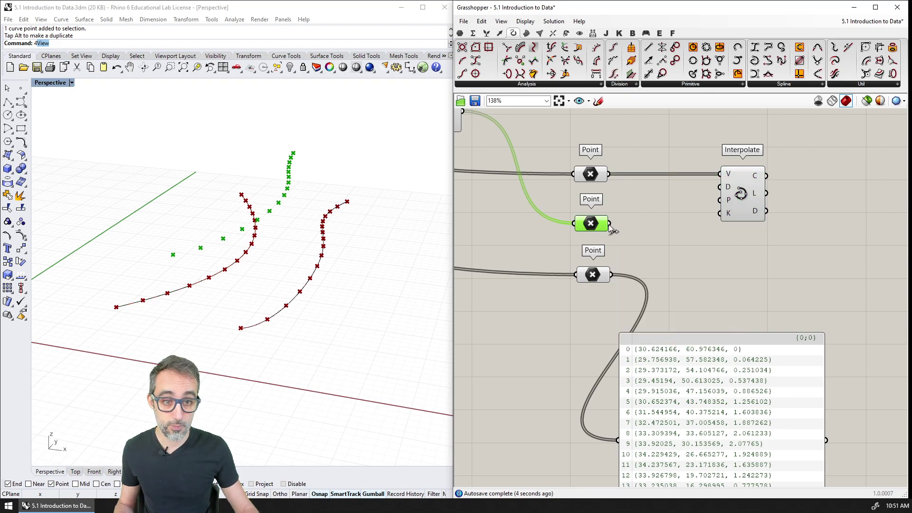
left_click_drag(610, 224, 721, 173)
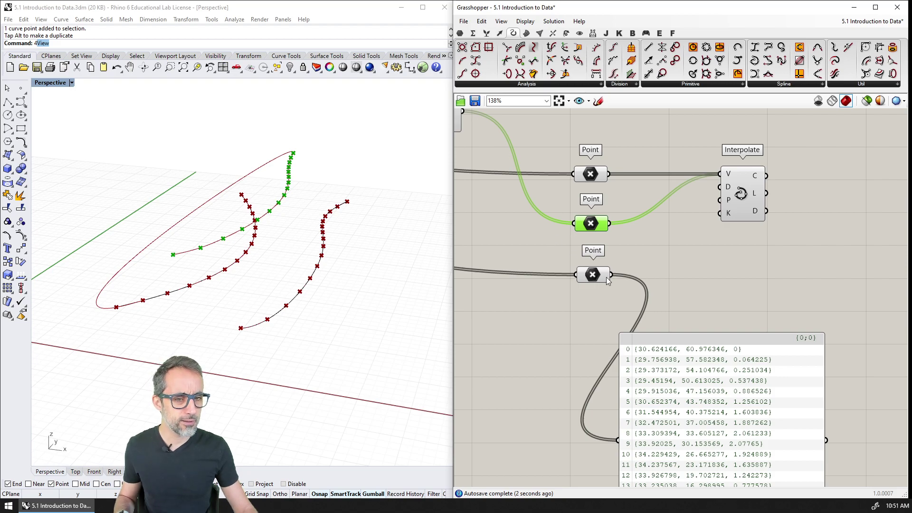
left_click_drag(612, 276, 715, 176)
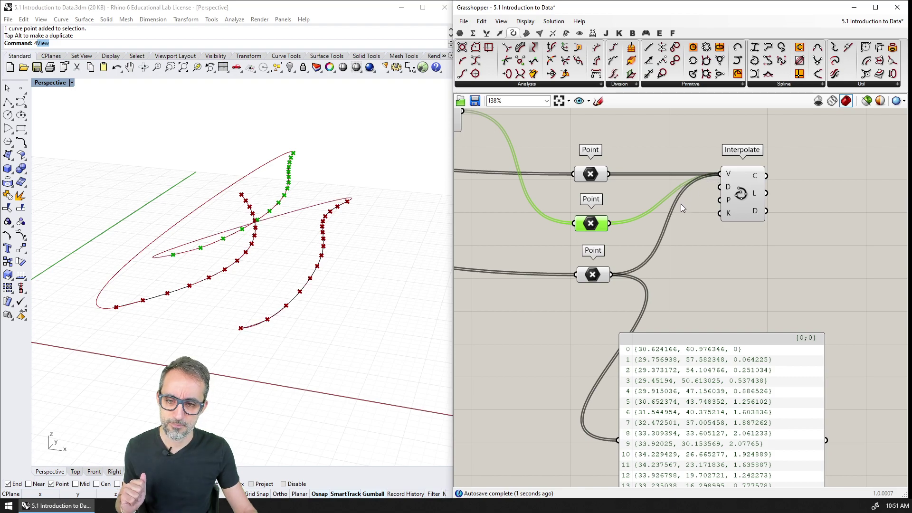
Highlight the interpolated curve and each of the three point lists in turn to compare them in the viewport.
right_click_drag(405, 286, 271, 324)
left_click(741, 192)
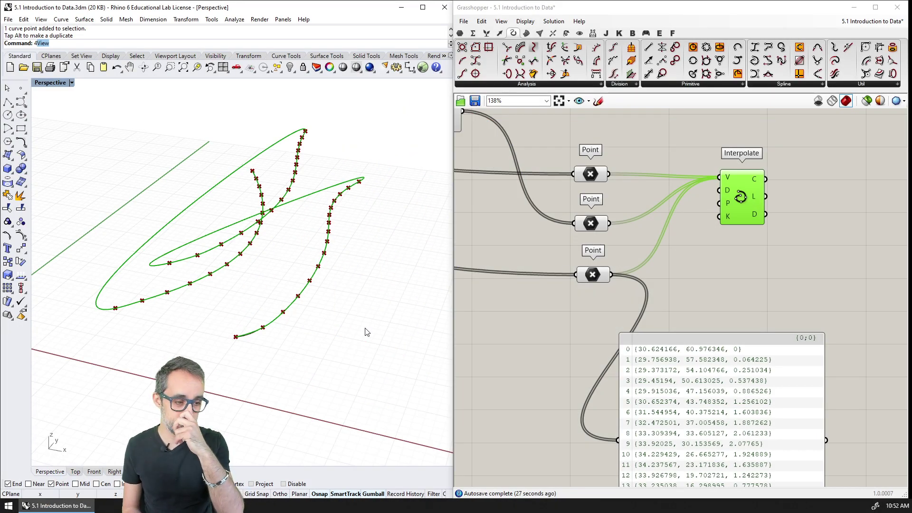
left_click(590, 174)
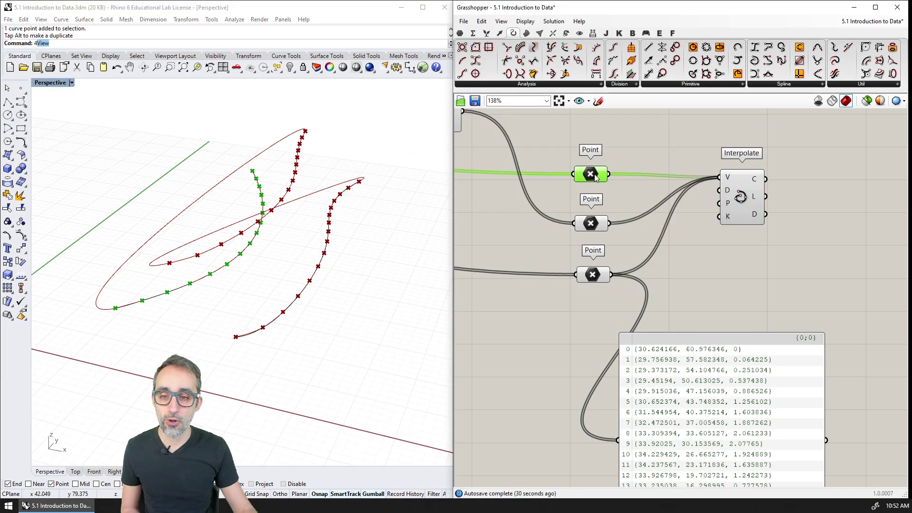
left_click(598, 225)
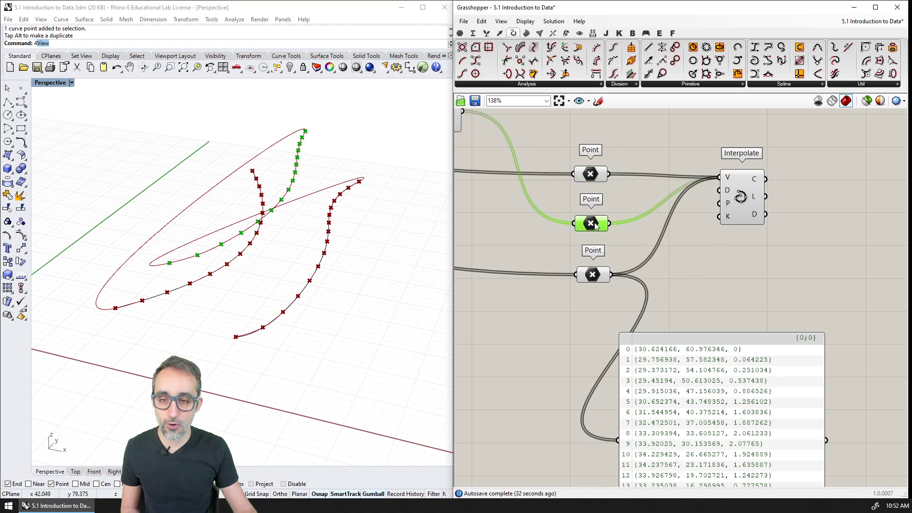
left_click(597, 277)
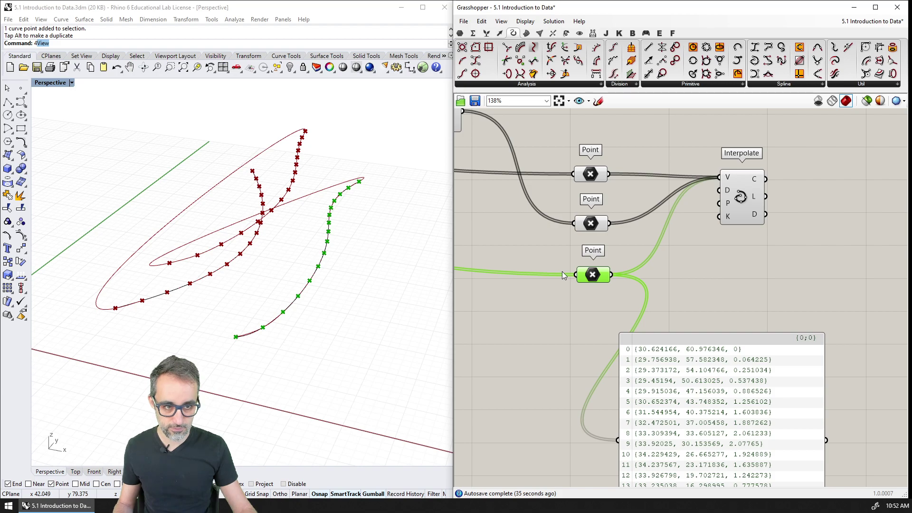
Move the Panel up near the Interpolate component and connect the C output to it in place of the point list.
scroll(504, 164, "down", 2)
left_click_drag(689, 297, 779, 239)
scroll(718, 210, "up", 2)
left_click_drag(687, 165, 670, 335)
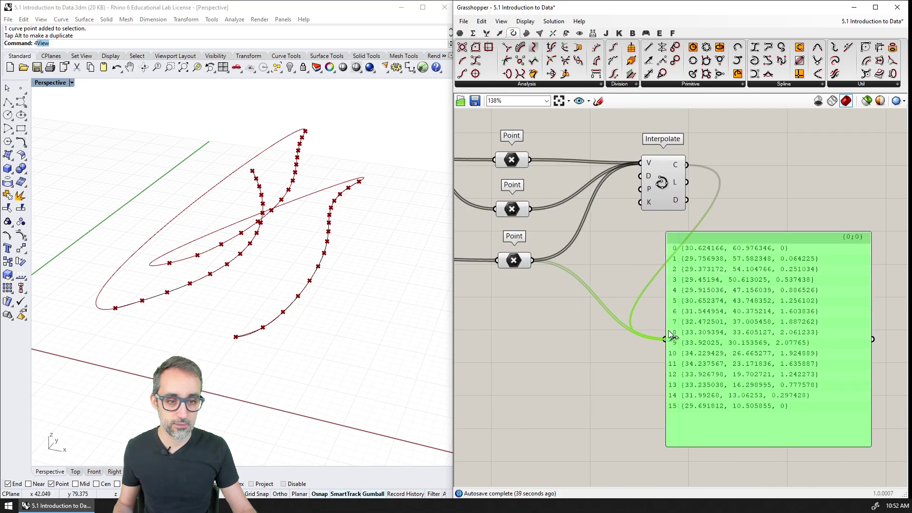
scroll(667, 332, "up", 1)
left_click(594, 257)
scroll(613, 271, "up", 1)
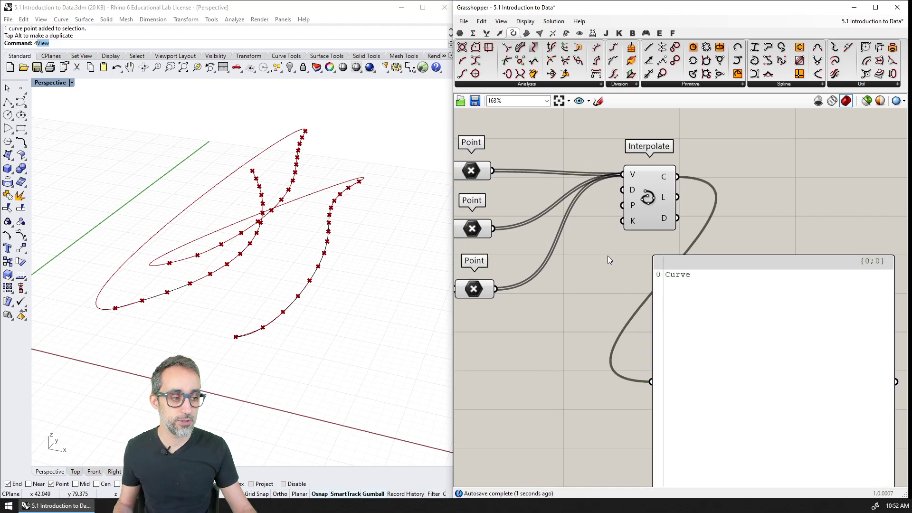
Select the Interpolate component and examine its run information and the data held by the second curve's Point parameter.
right_click_drag(608, 255, 700, 276)
scroll(700, 276, "up", 1)
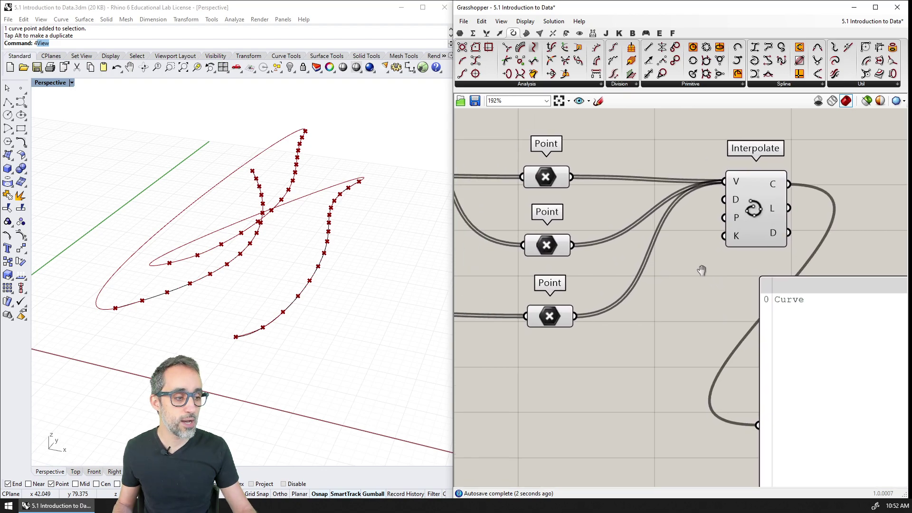
left_click(747, 210)
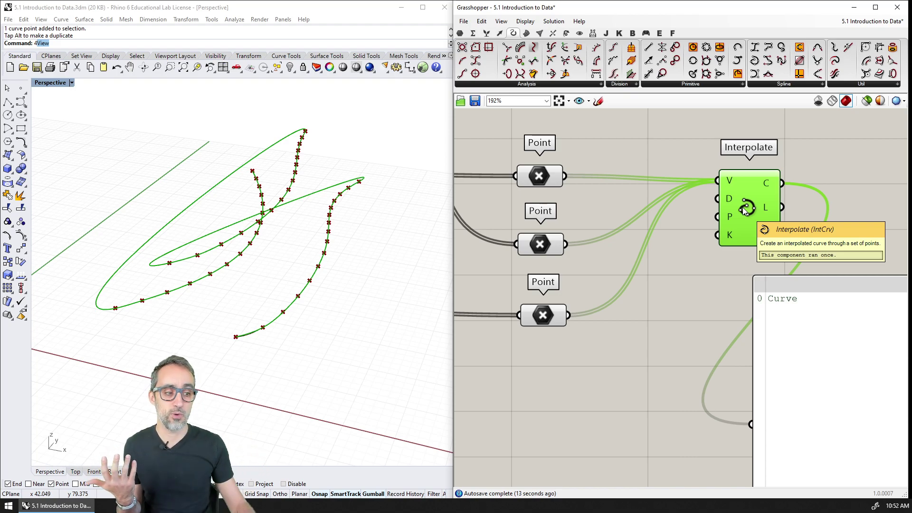
mouse_move(557, 322)
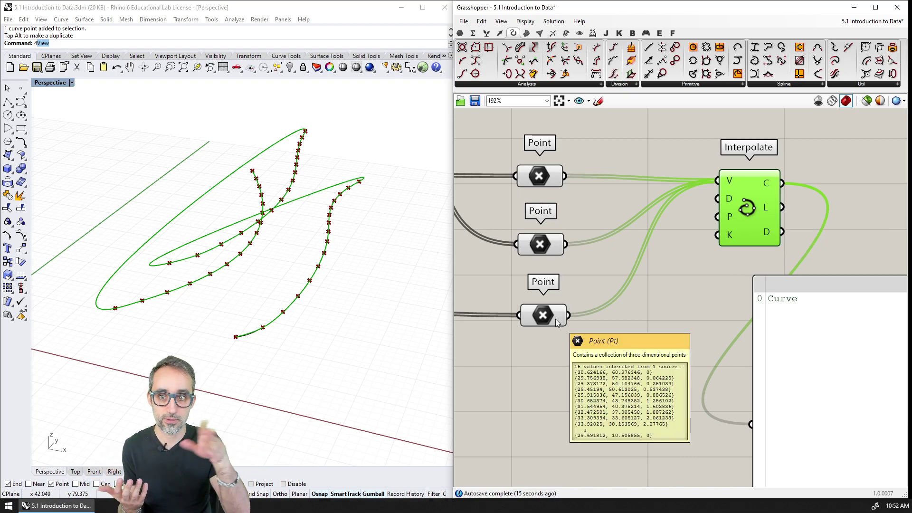